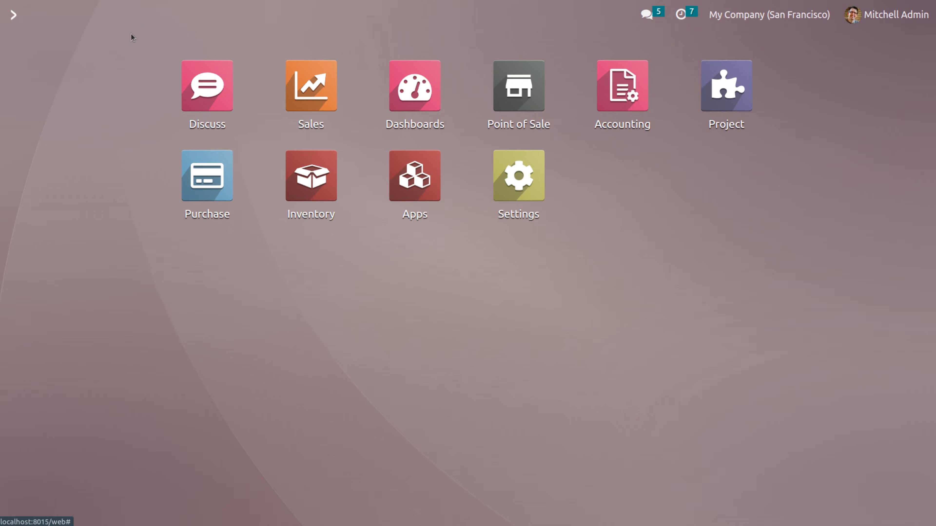
- Set the Point of Sale global discount percentage for the Shop to 10 and save the settings
click(521, 88)
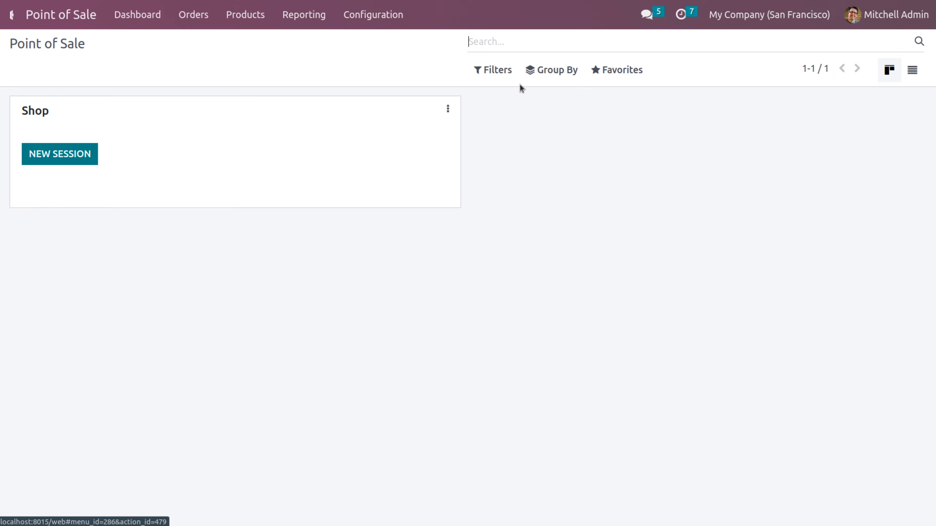
click(362, 23)
click(368, 42)
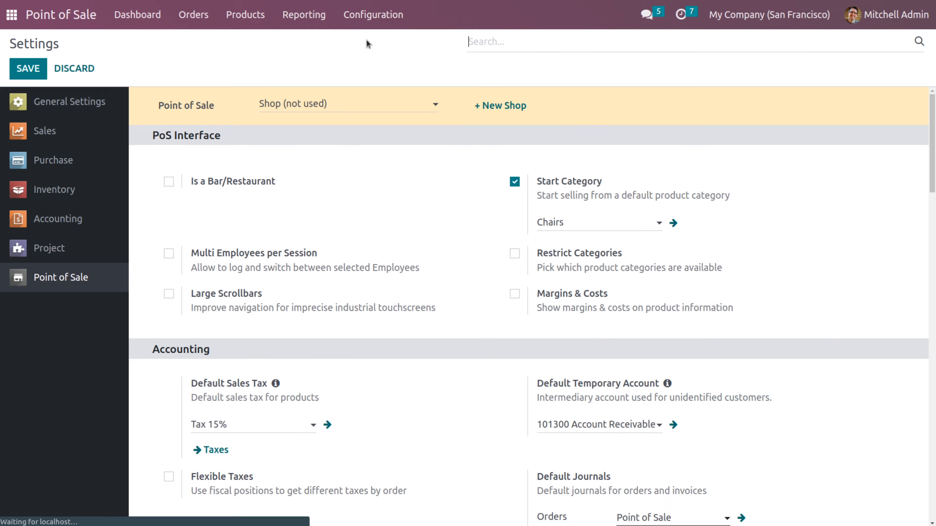
scroll(289, 262, down, 12)
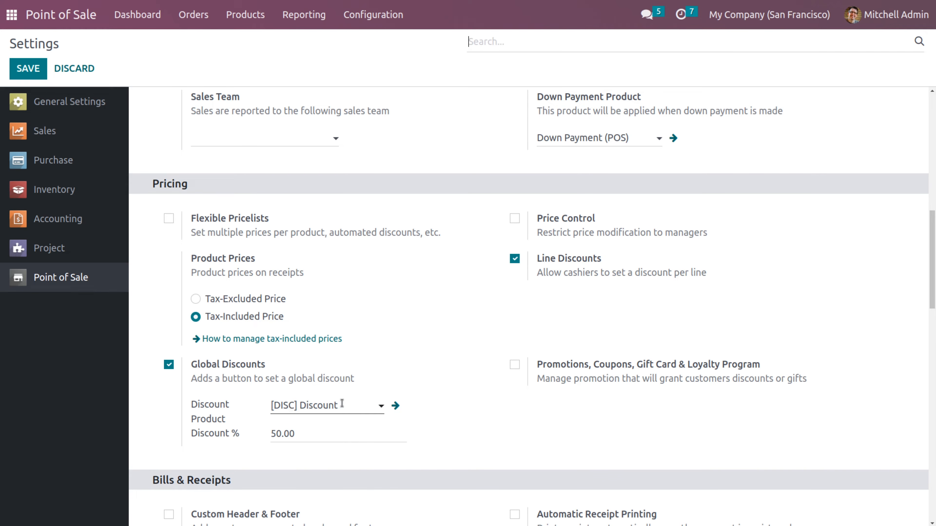
click(296, 435)
key(BackSpace)
key(BackSpace)
key(BackSpace)
key(BackSpace)
key(BackSpace)
text(10)
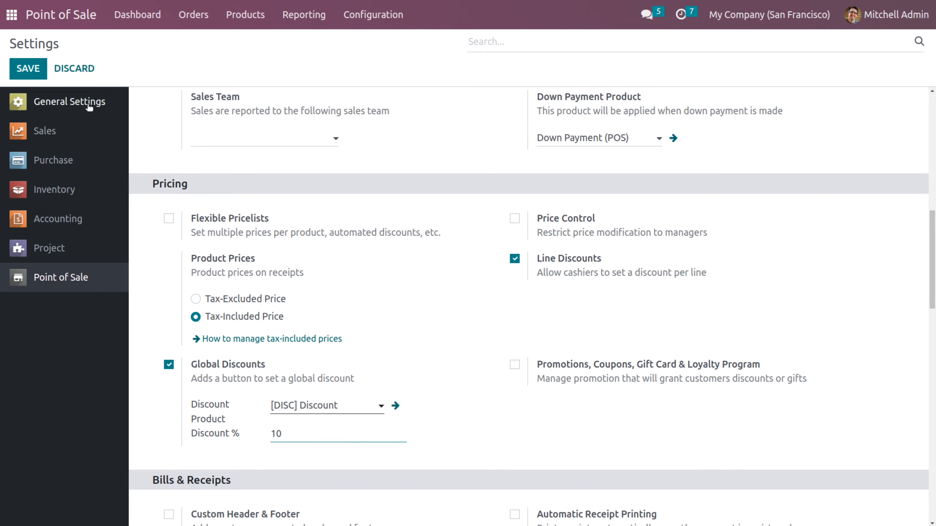
click(25, 68)
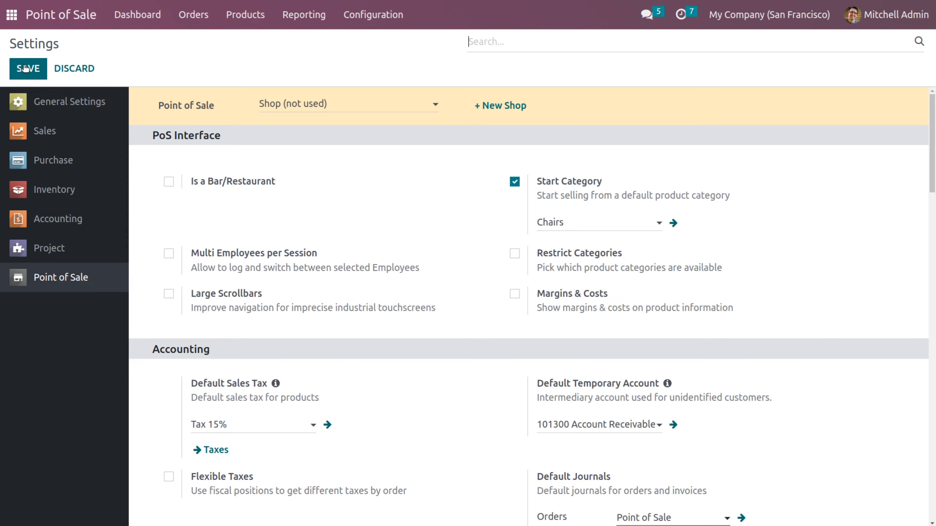
- Start a new session for the Shop with 1000 as the opening cash
click(150, 22)
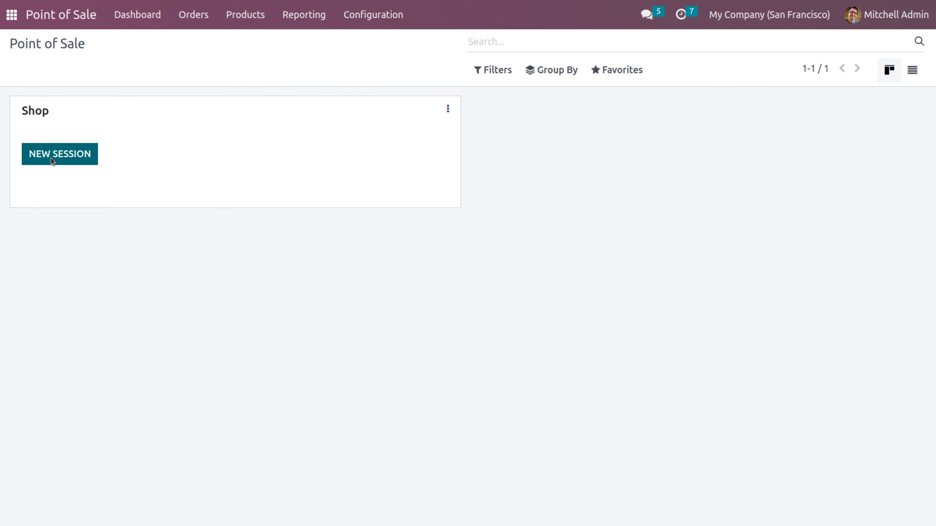
click(53, 161)
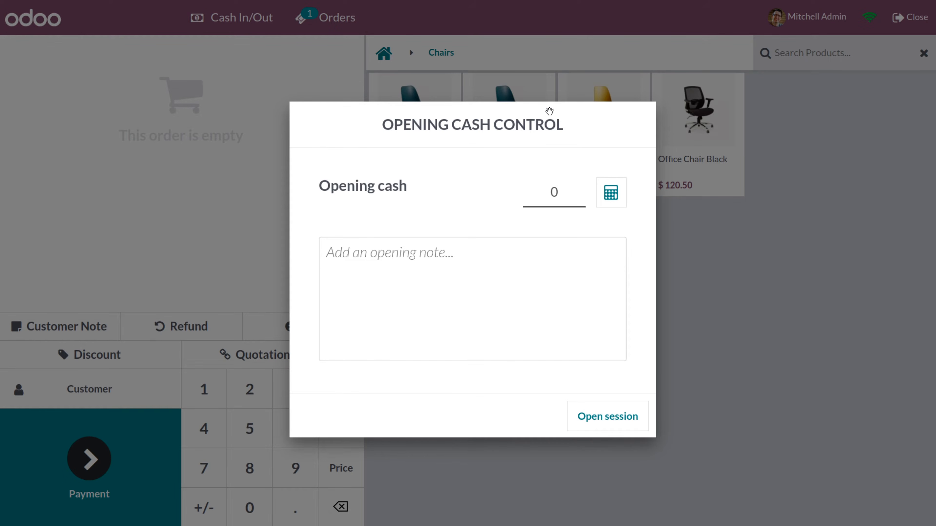
click(571, 192)
key(BackSpace)
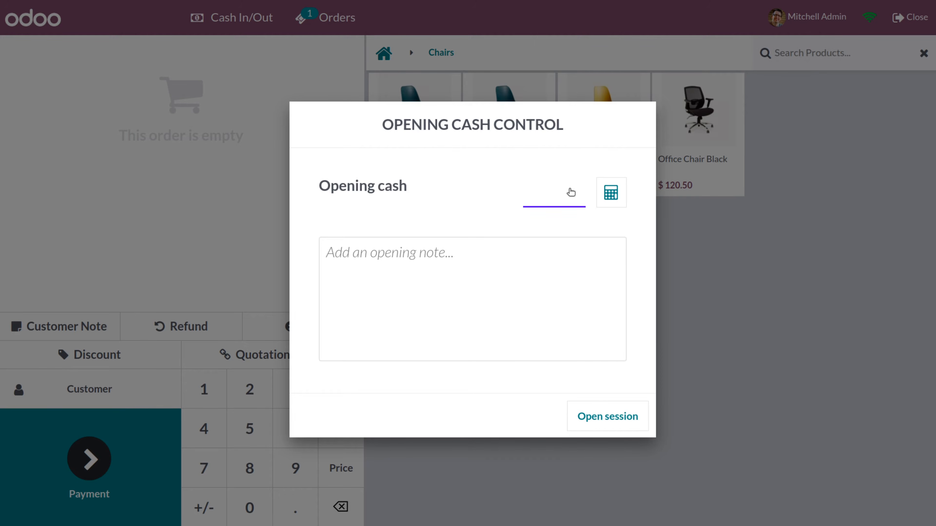
text(1000)
click(604, 417)
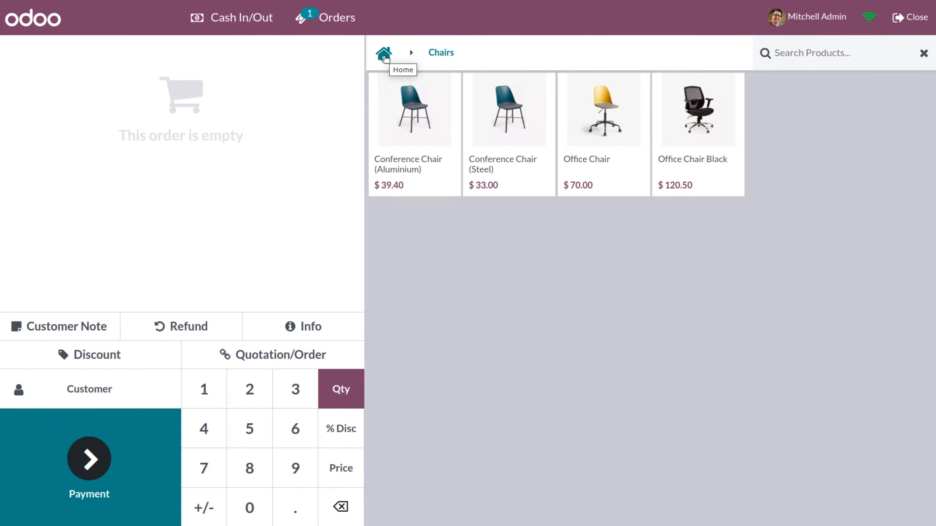
- From all product categories, add Acoustic Bloc Screens, Customizable Desk (Custom, Black) and Cabinet with Doors to the order
click(385, 57)
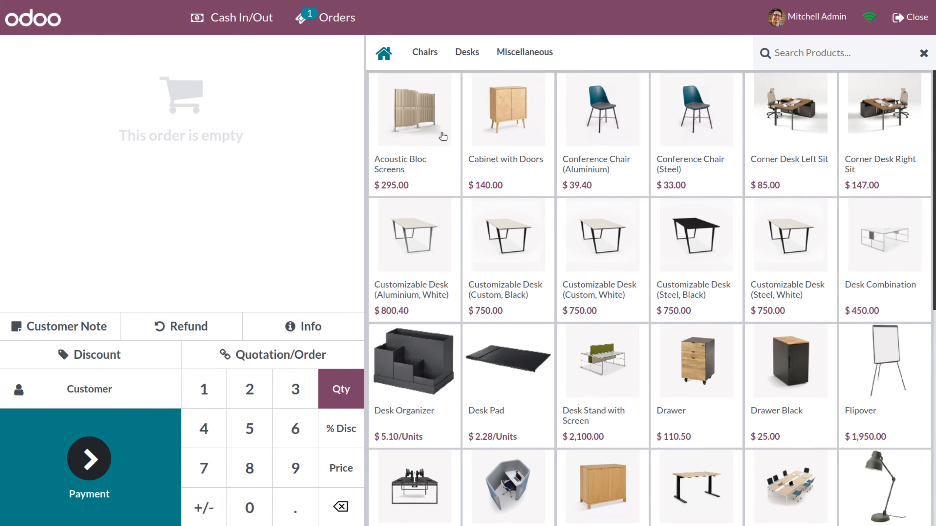
click(443, 137)
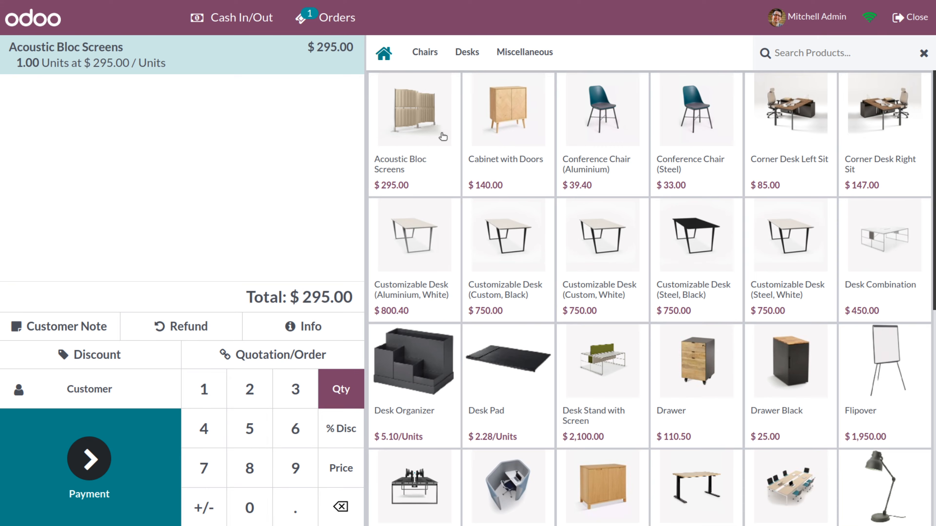
click(524, 253)
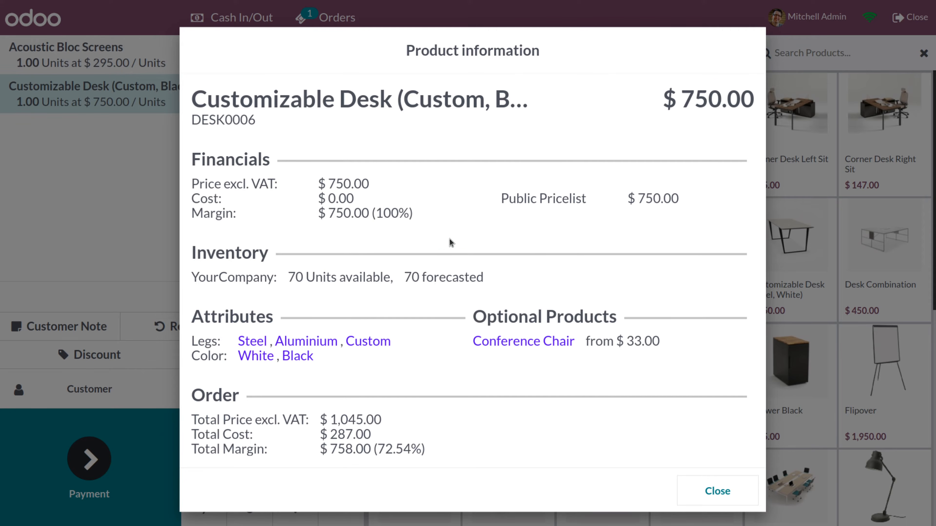
click(702, 483)
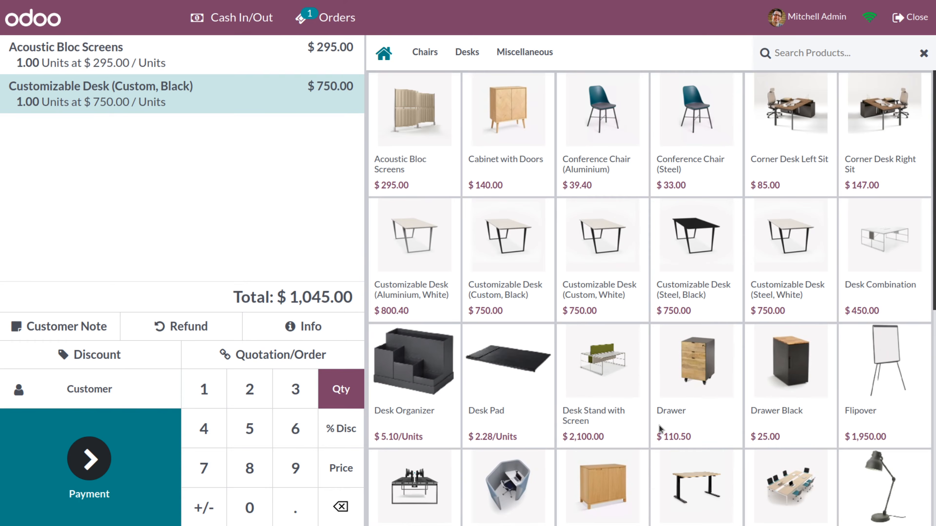
click(491, 161)
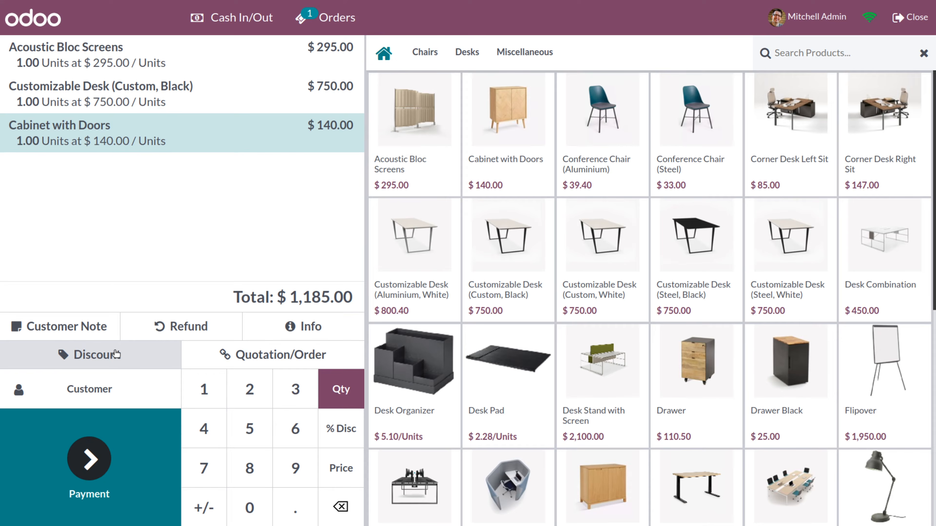
- Apply a global discount of 23% to the whole order
click(117, 354)
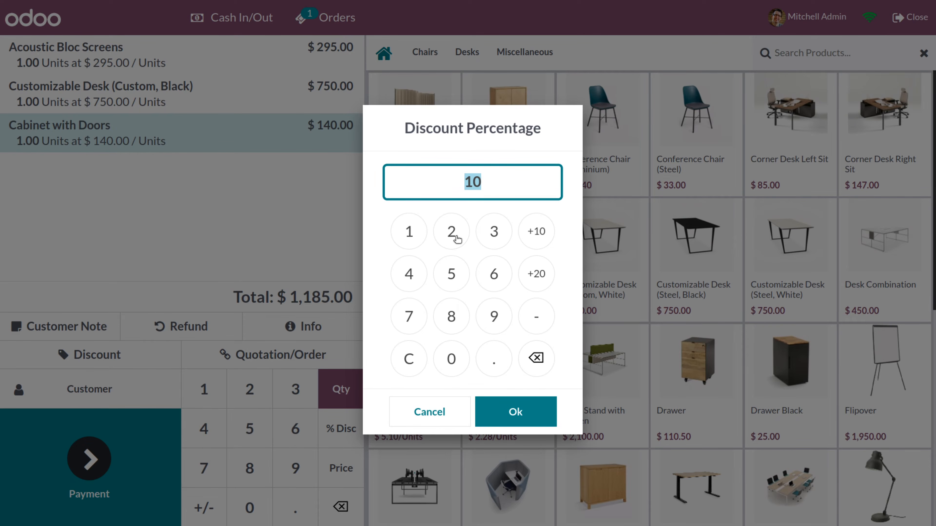
click(456, 238)
click(487, 233)
click(507, 416)
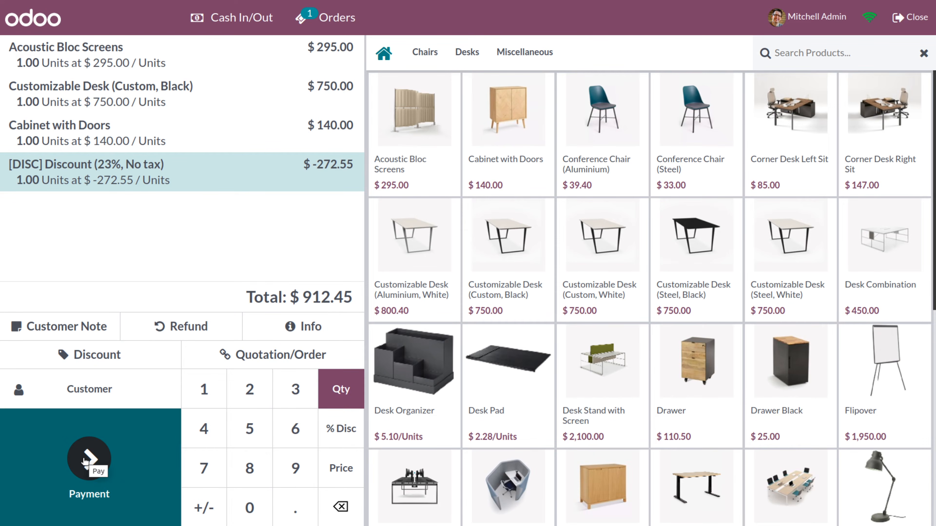
- Pay the discounted order in cash, validate the payment and review the receipt
click(85, 461)
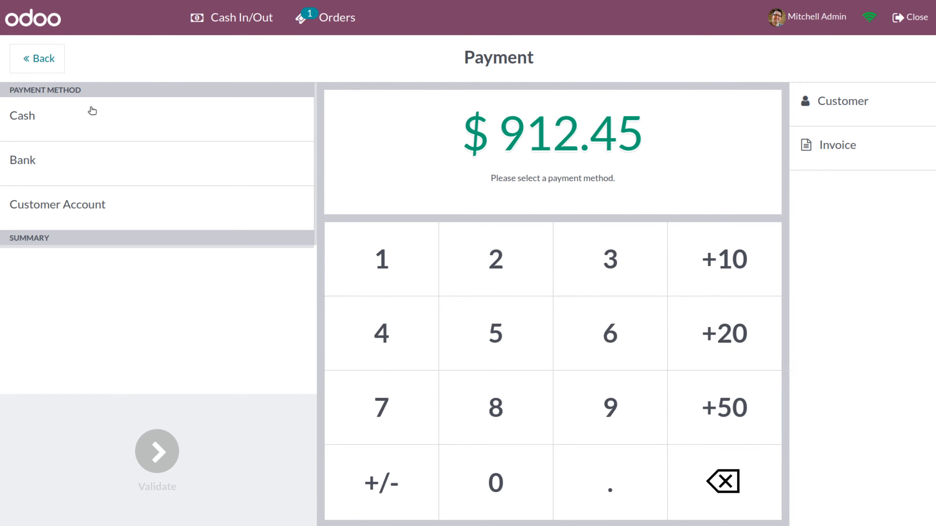
click(85, 115)
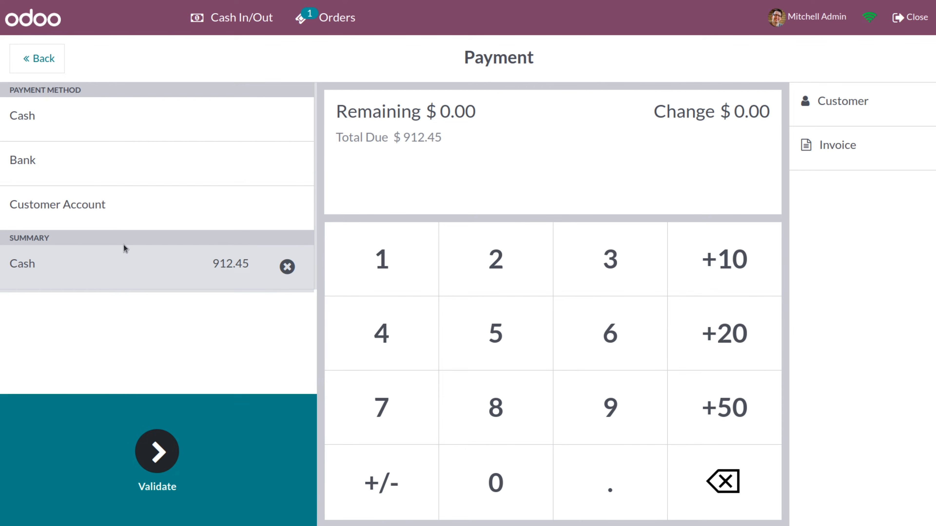
click(154, 452)
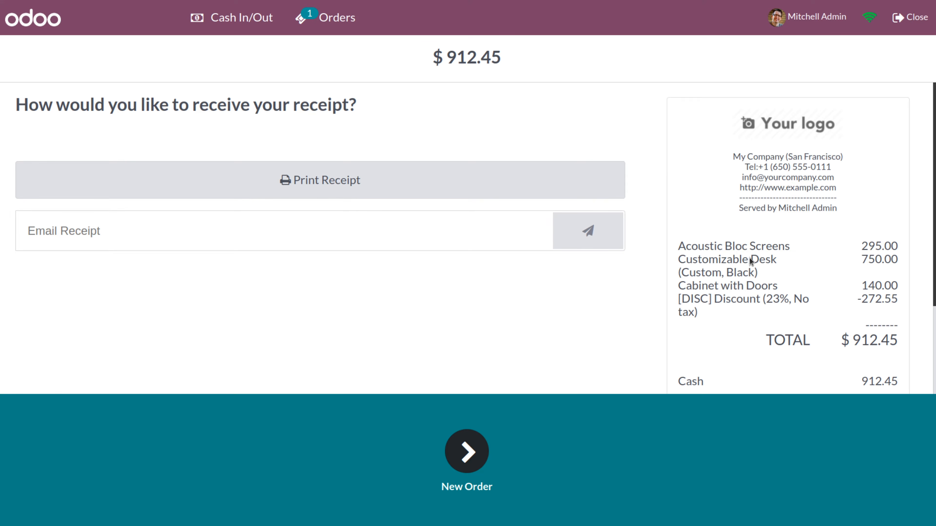
scroll(756, 259, down, 3)
scroll(750, 261, up, 2)
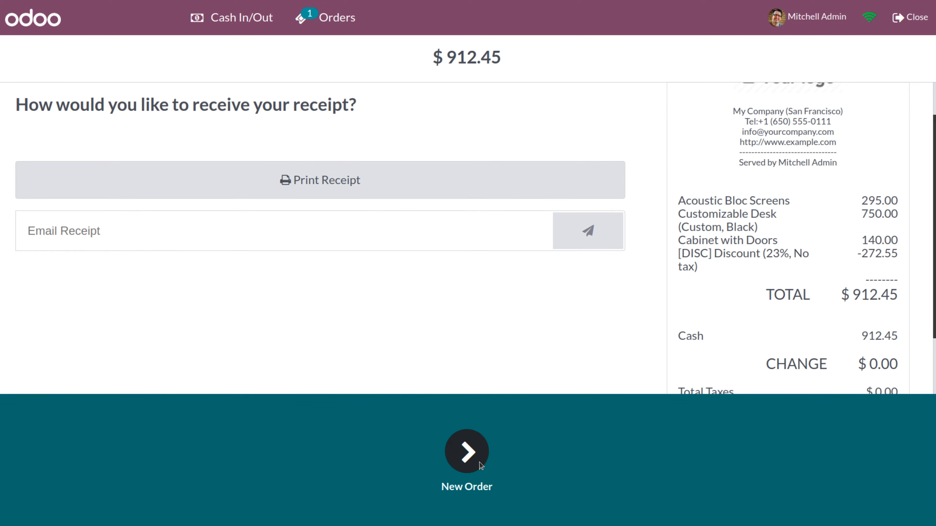
- Start a new order with Acoustic Bloc Screens, Cabinet with Doors and Corner Desk Left Sit, and view the corner desk's product information
click(468, 451)
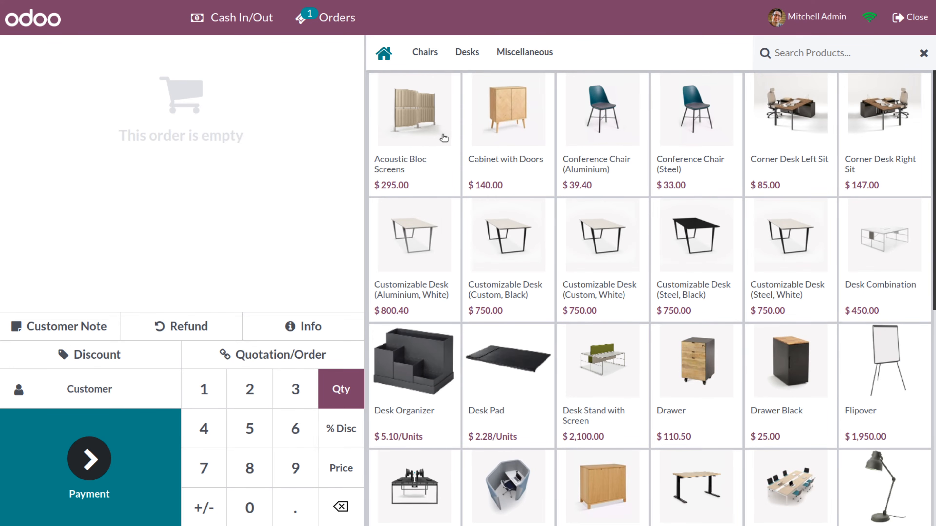
click(443, 137)
click(513, 122)
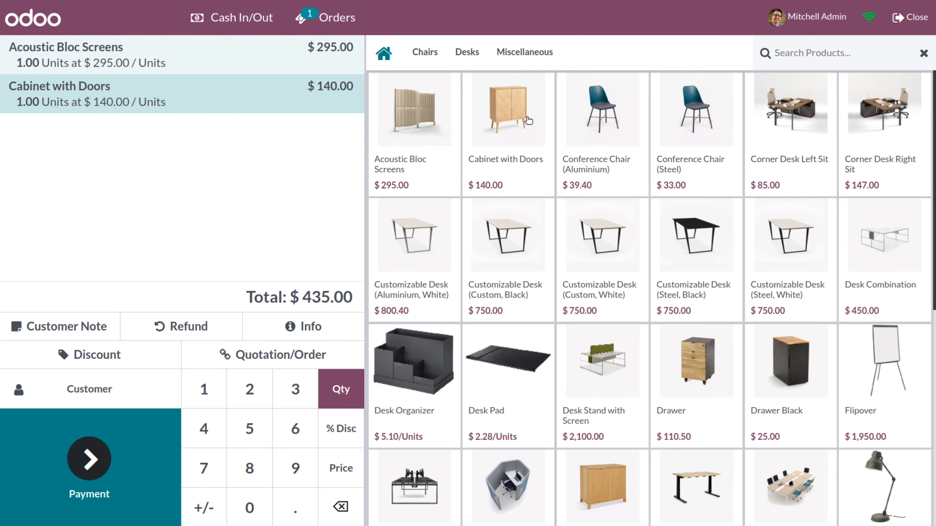
click(781, 107)
click(303, 327)
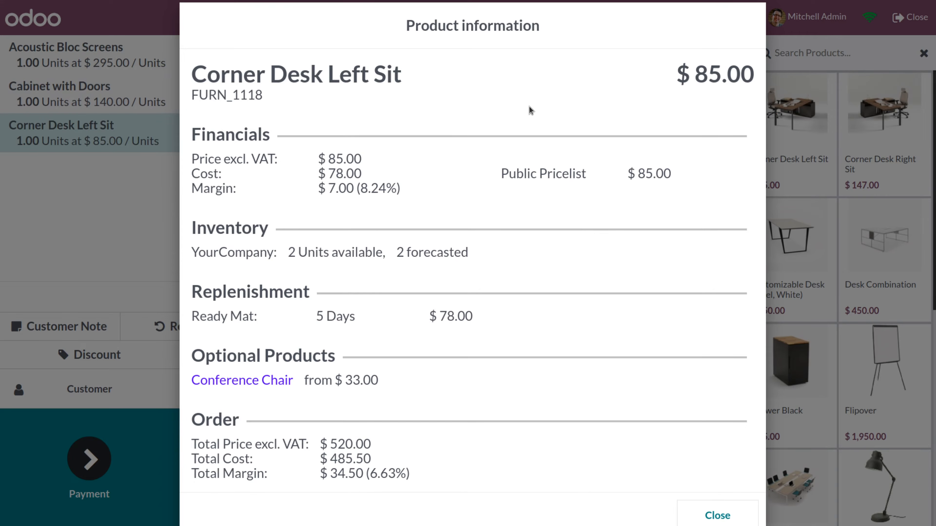
click(718, 516)
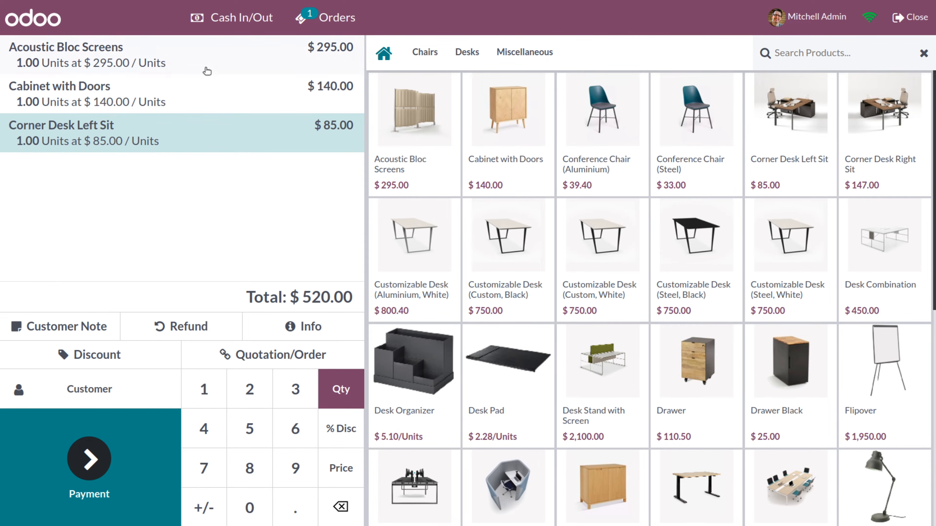
- Apply a 6% line discount to Acoustic Bloc Screens only
click(208, 71)
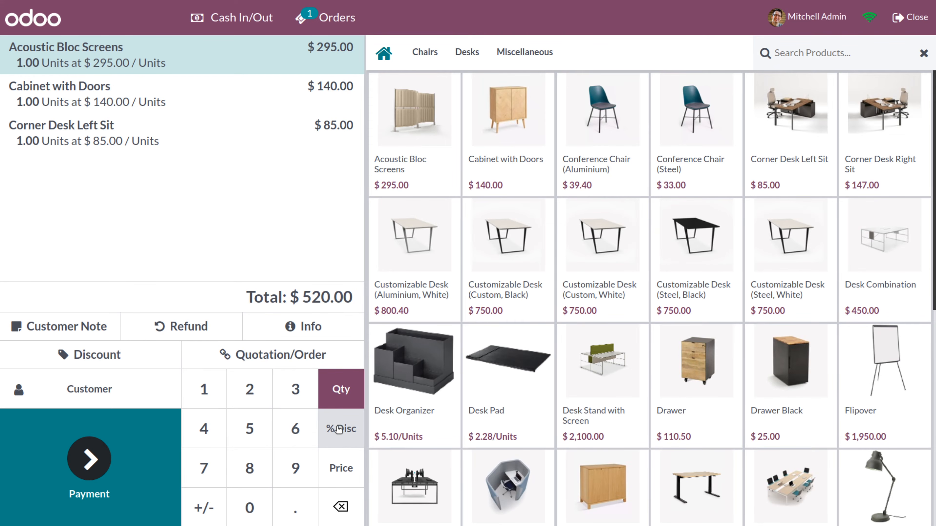
click(339, 428)
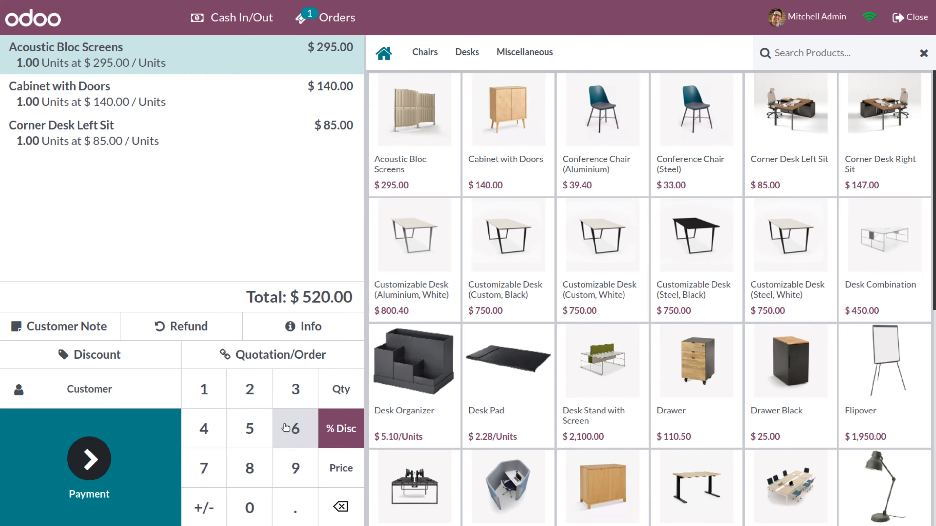
click(287, 432)
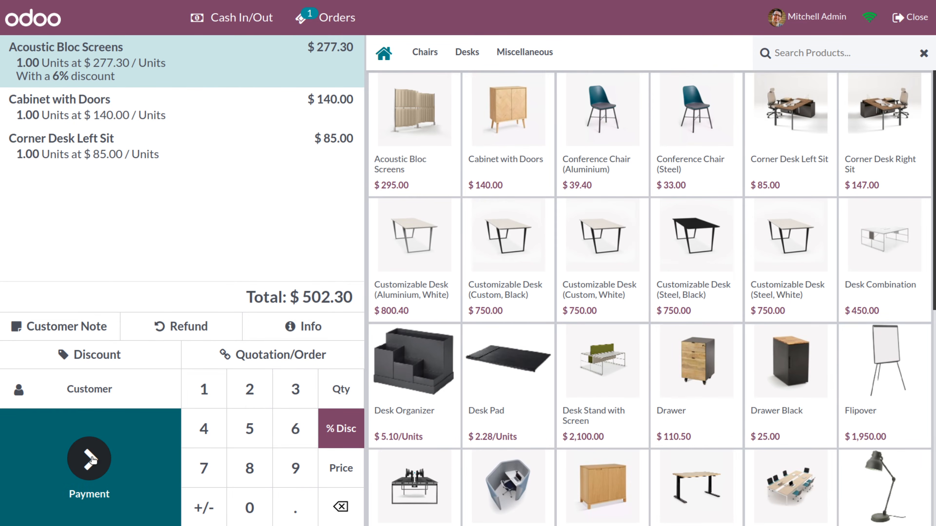
- Pay the order by bank, validate the payment and review the line discount on the receipt
click(92, 458)
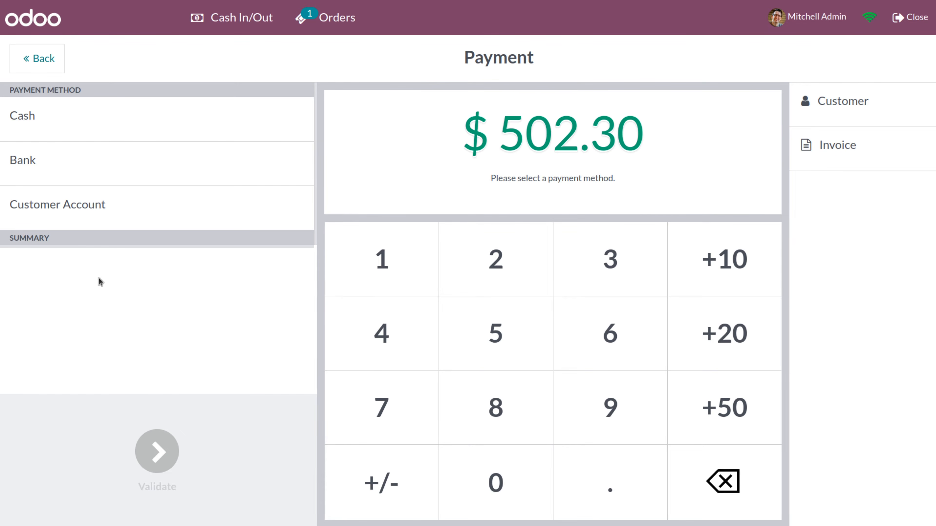
click(48, 179)
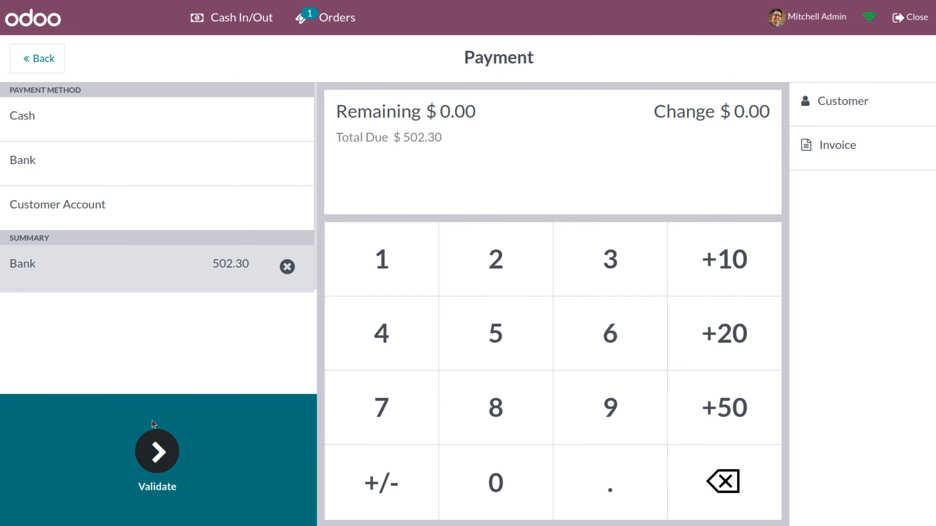
click(157, 457)
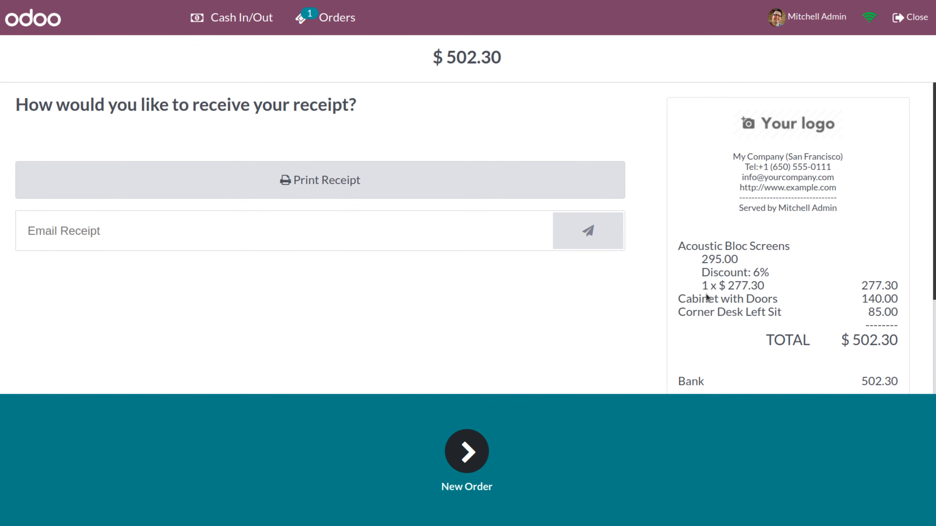
scroll(705, 297, down, 3)
scroll(706, 297, up, 3)
scroll(705, 297, down, 4)
scroll(707, 298, up, 4)
- Close the Shop session, accepting the payments difference with a profit/loss journal entry
click(917, 24)
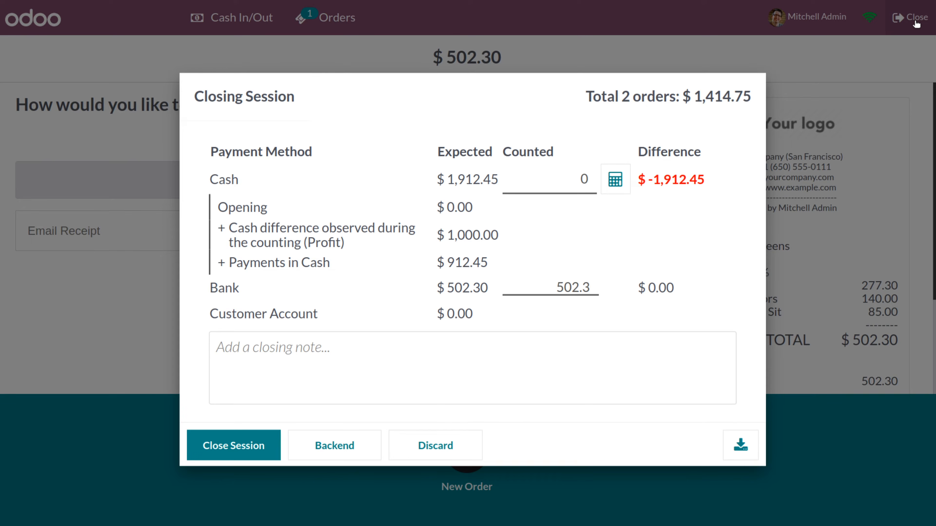
click(228, 450)
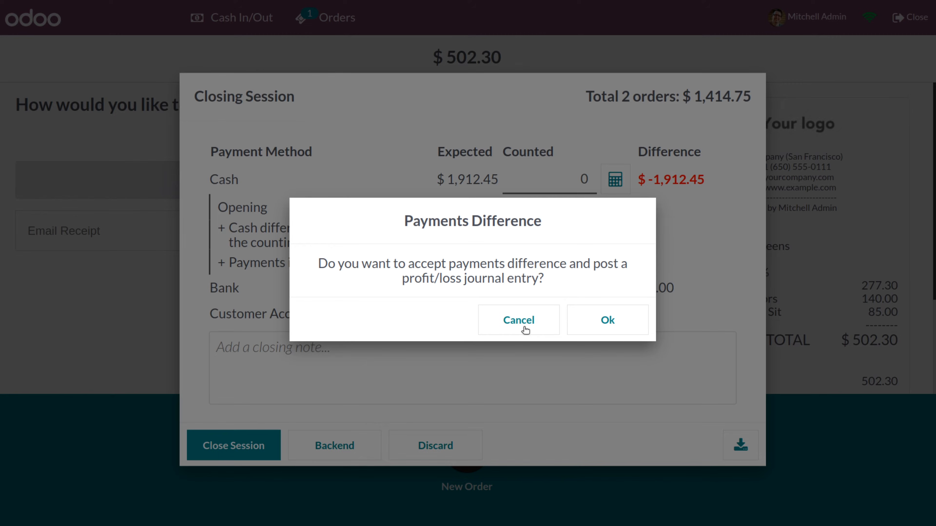
click(608, 319)
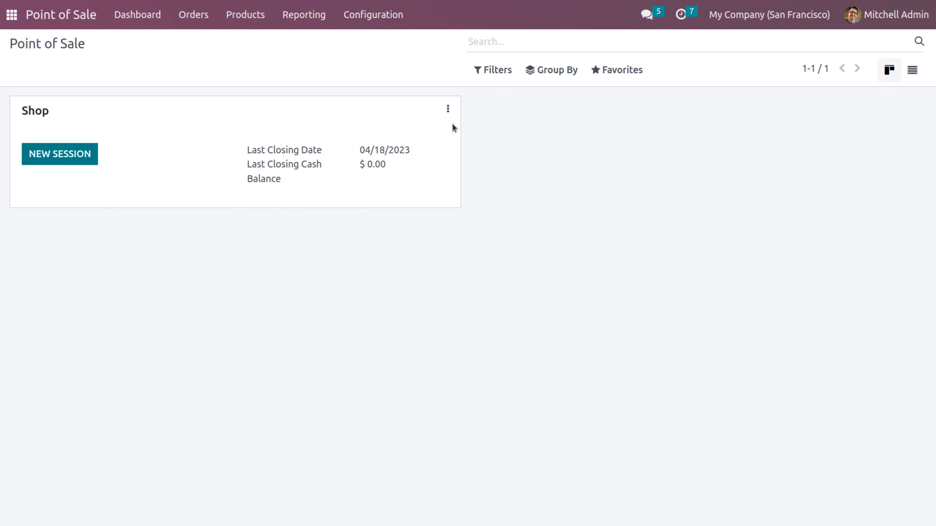
- Enable Flexible Pricelists with advanced price rules (discounts, formulas) in the Shop's Point of Sale settings and save
click(448, 108)
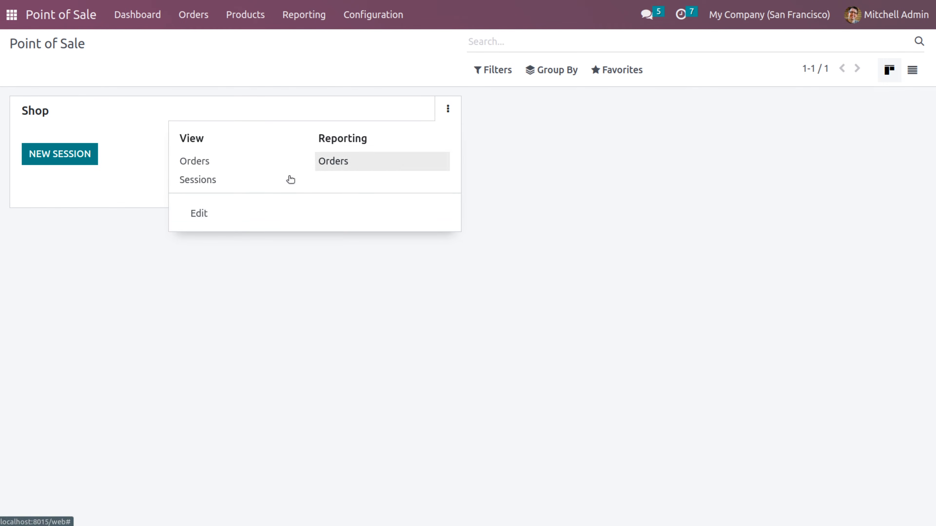
click(204, 210)
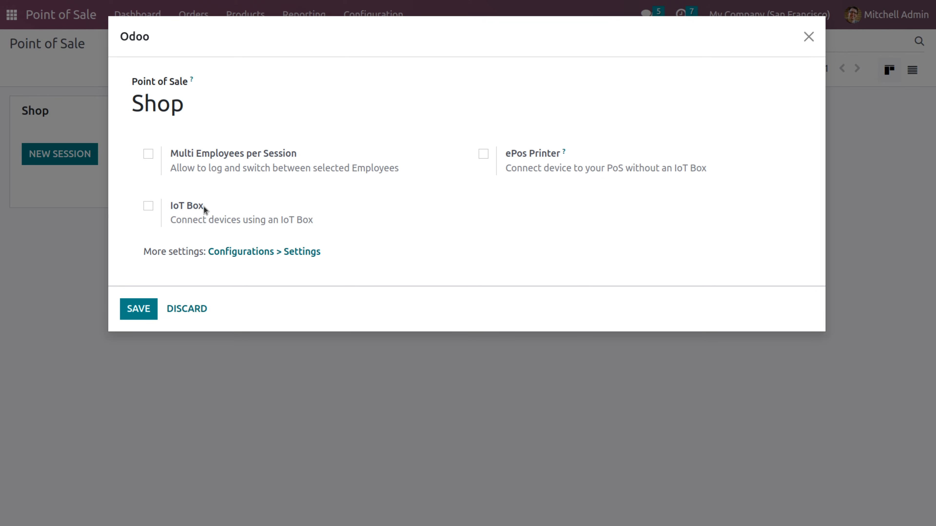
click(299, 253)
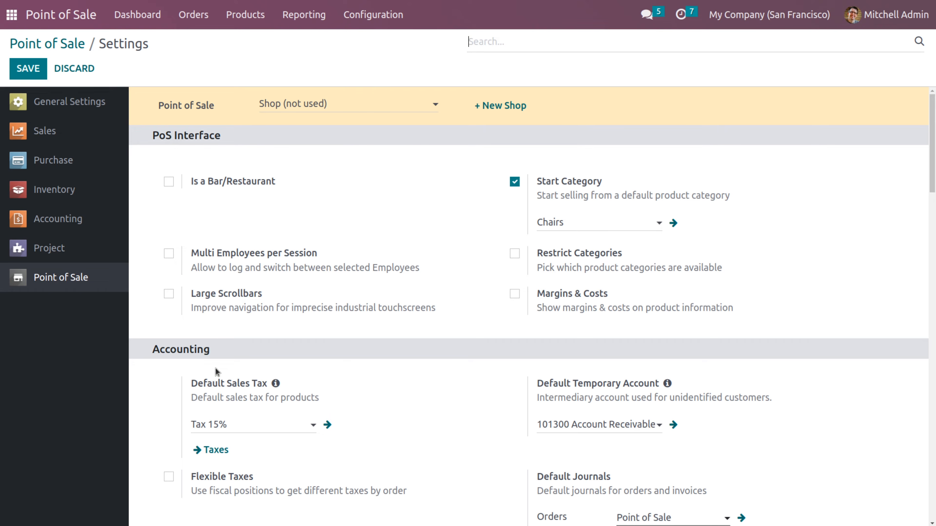
scroll(214, 368, down, 10)
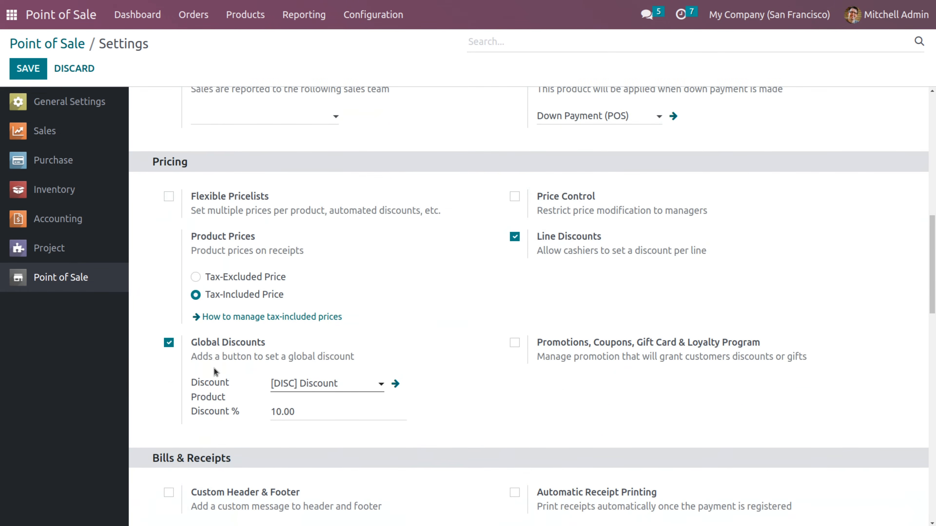
click(169, 197)
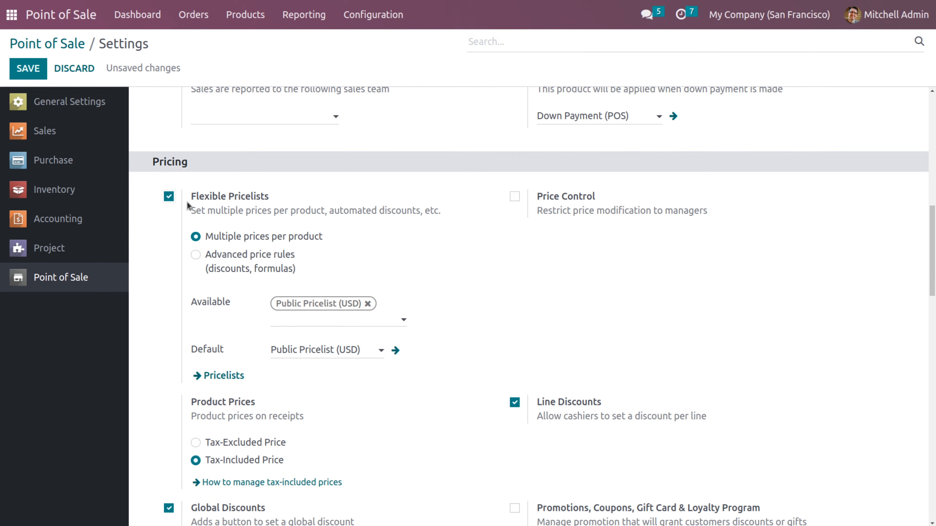
click(196, 255)
click(32, 69)
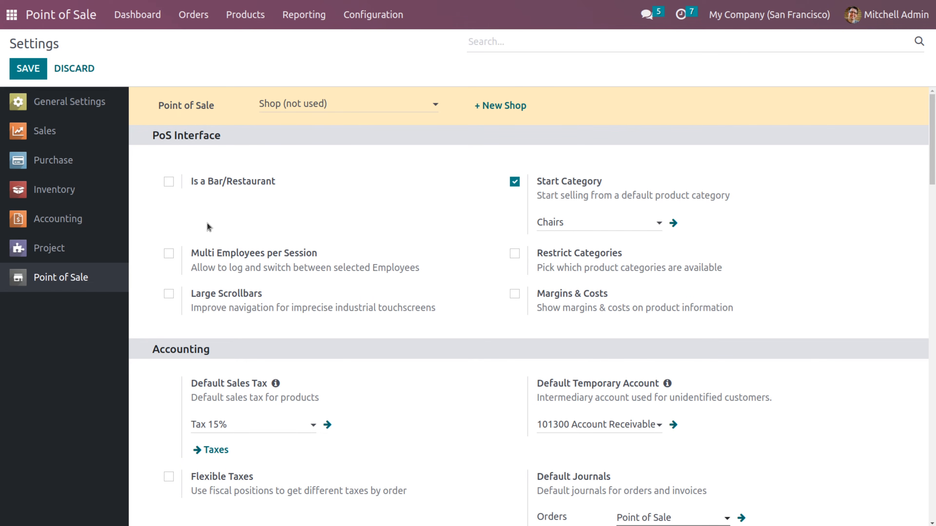
- Create a new Point of Sale pricelist named Discount
click(253, 13)
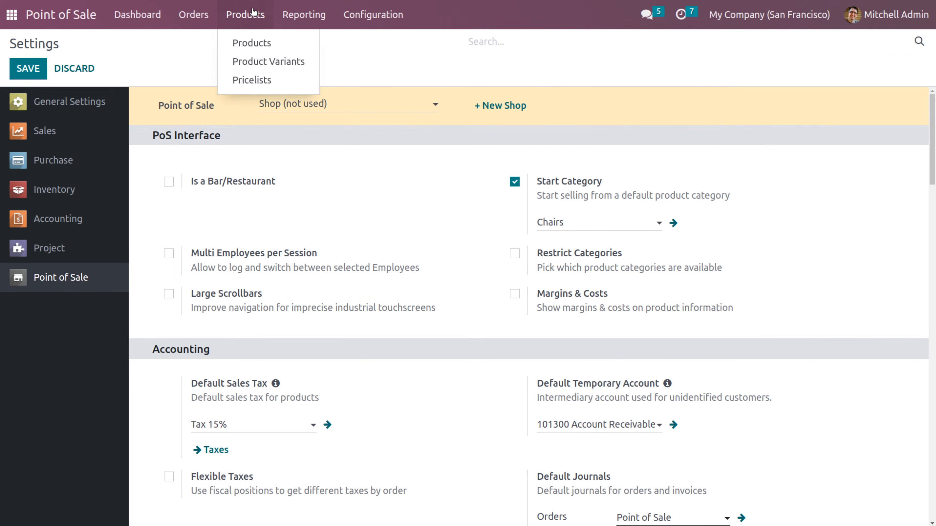
click(252, 80)
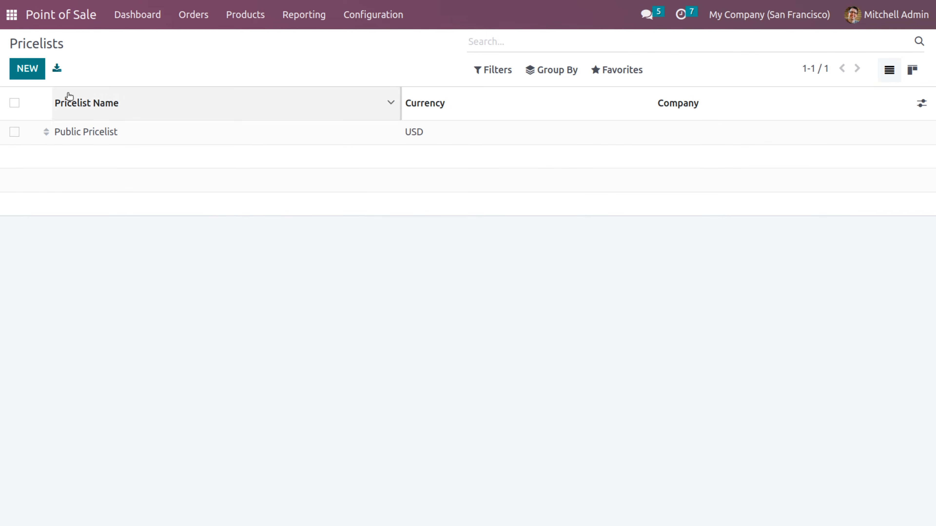
click(24, 69)
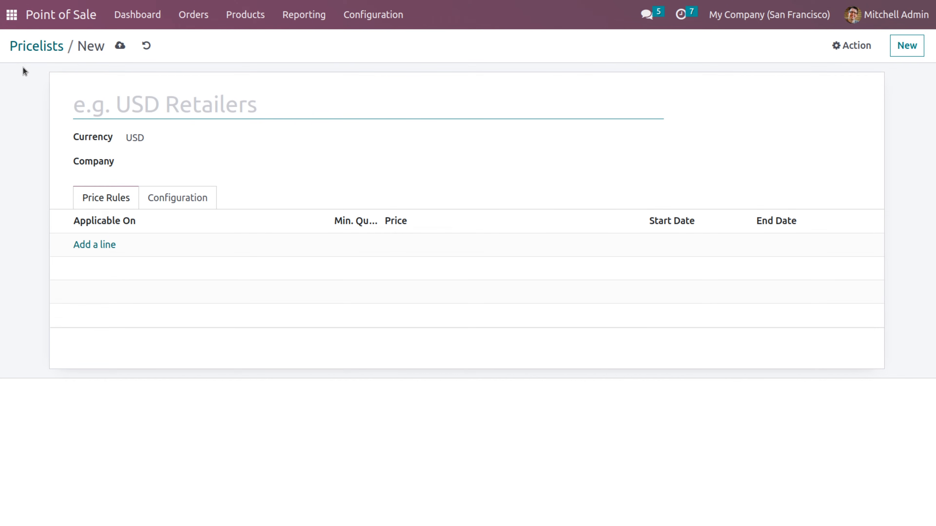
text(d)
key(BackSpace)
text(Discount)
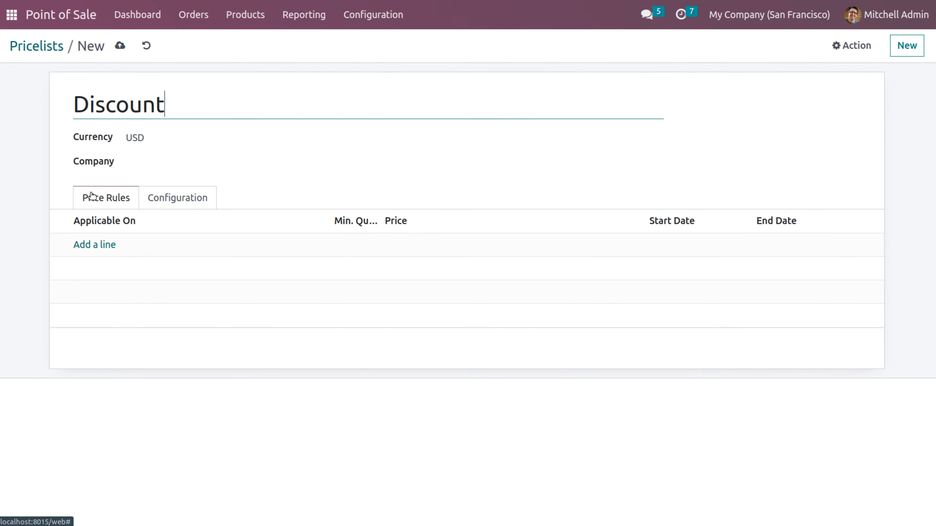
- Add a price rule to the Discount pricelist, computed as a 50% discount
click(90, 249)
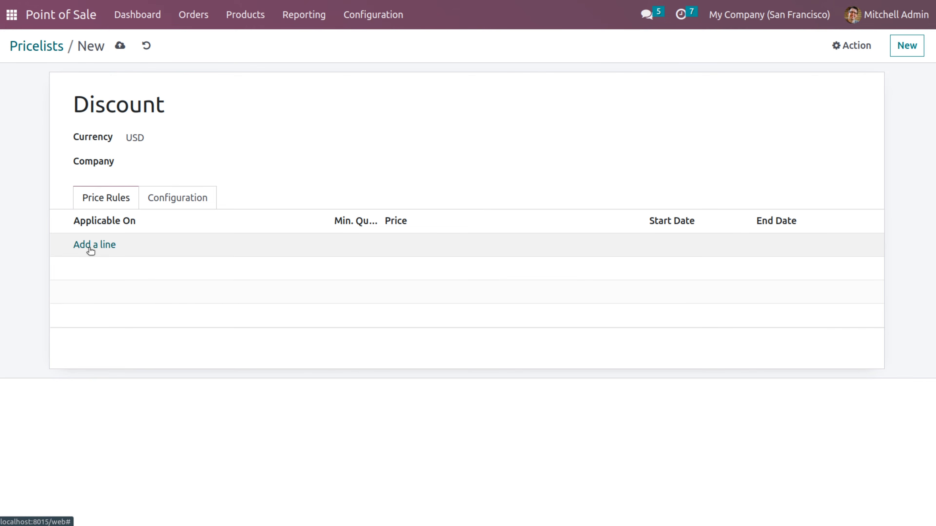
click(206, 138)
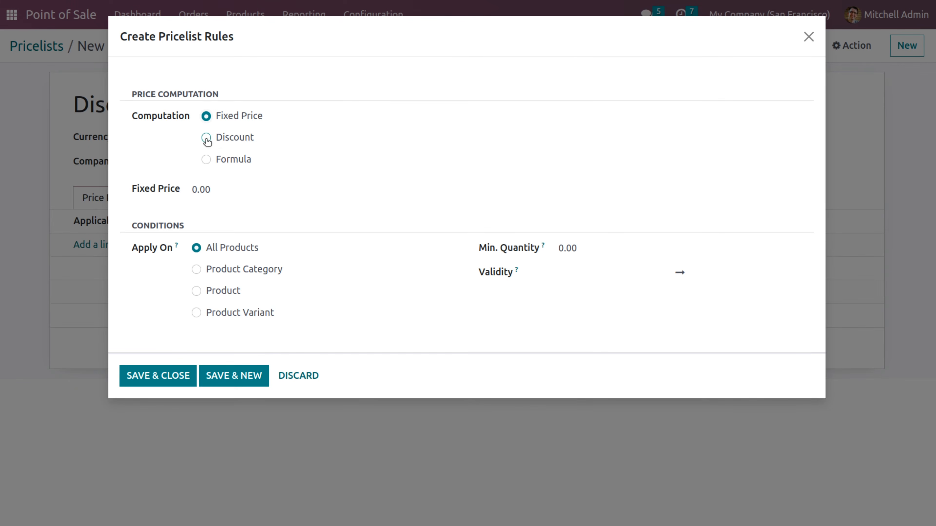
click(199, 189)
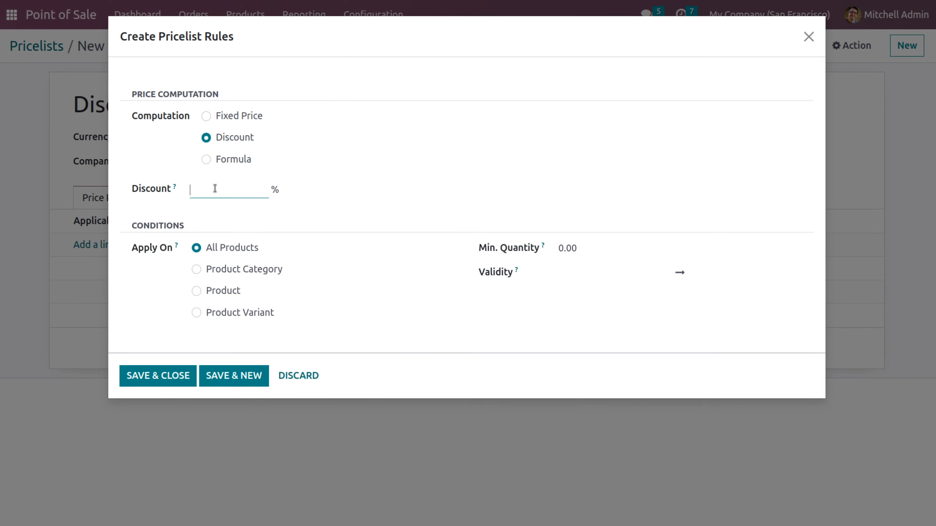
text(50)
- Set the rule's validity from 04/18/2023 11:00 to 04/30/2023 11:05 and save the rule
click(572, 274)
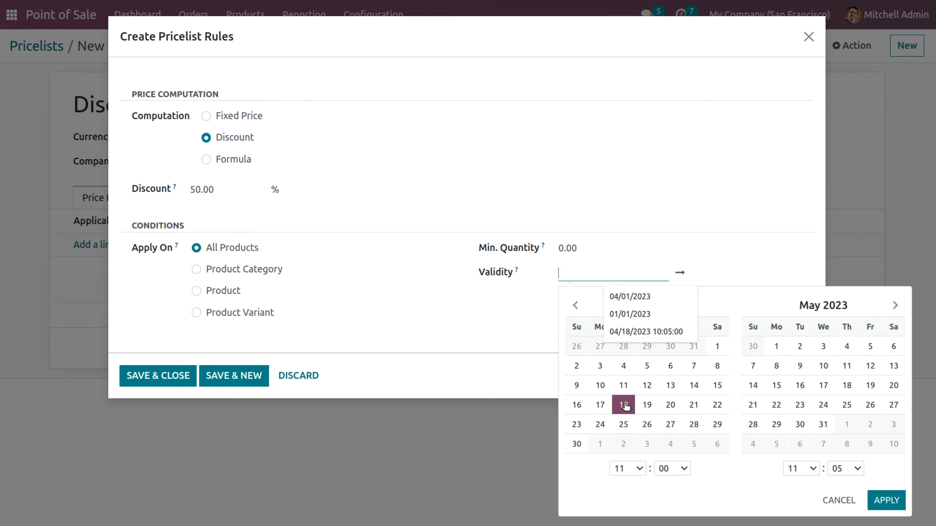
click(624, 405)
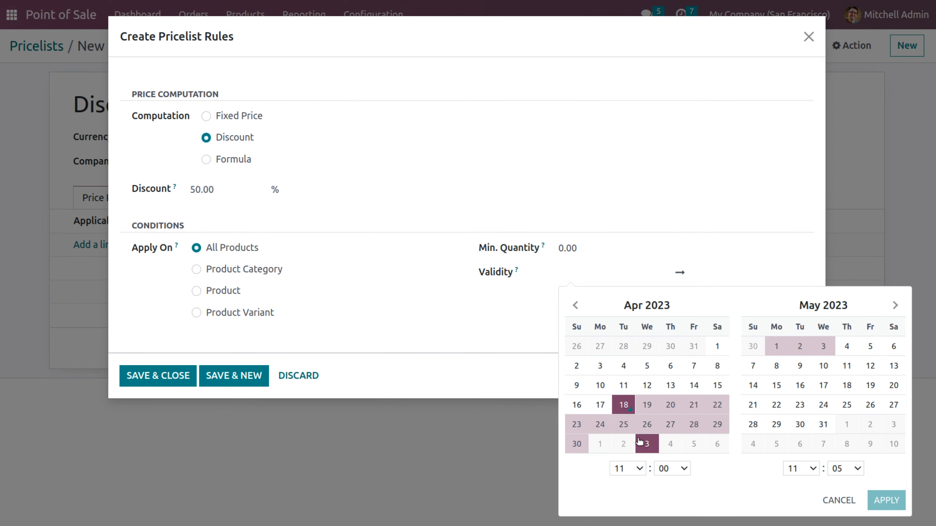
click(581, 444)
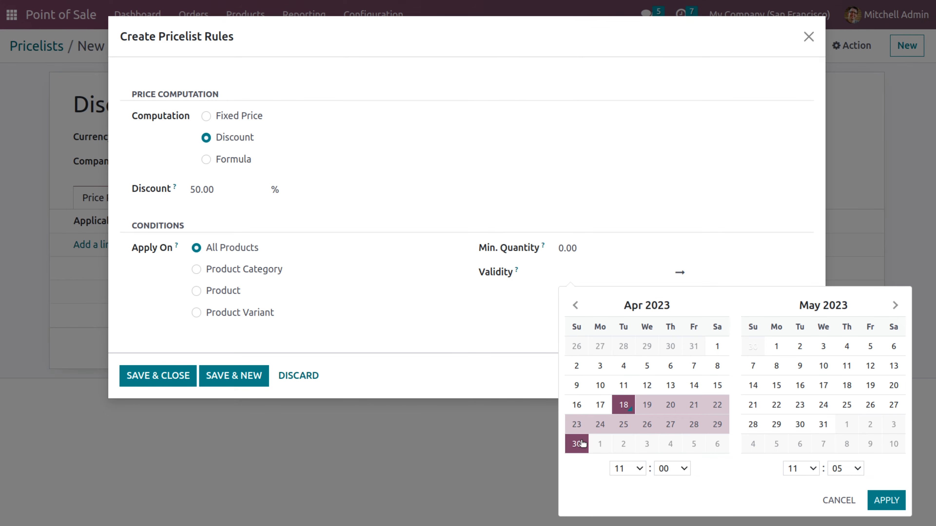
click(581, 444)
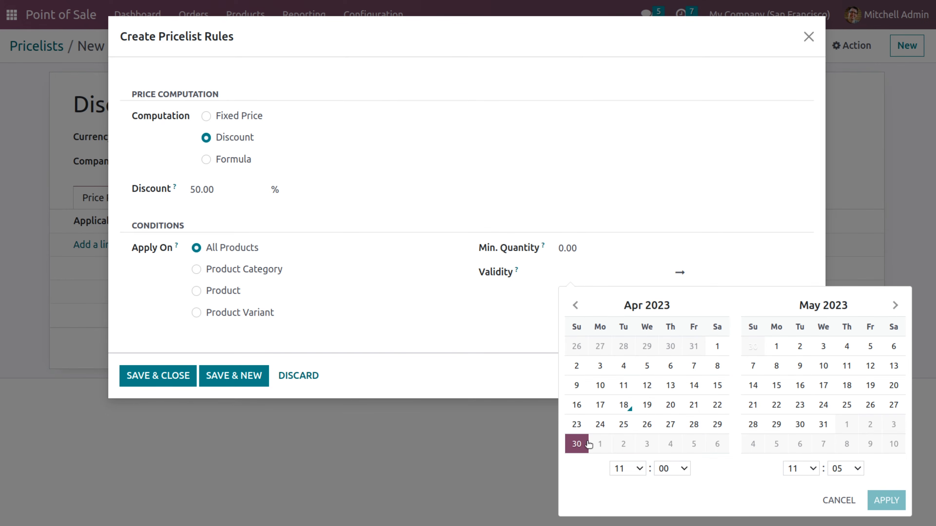
click(631, 406)
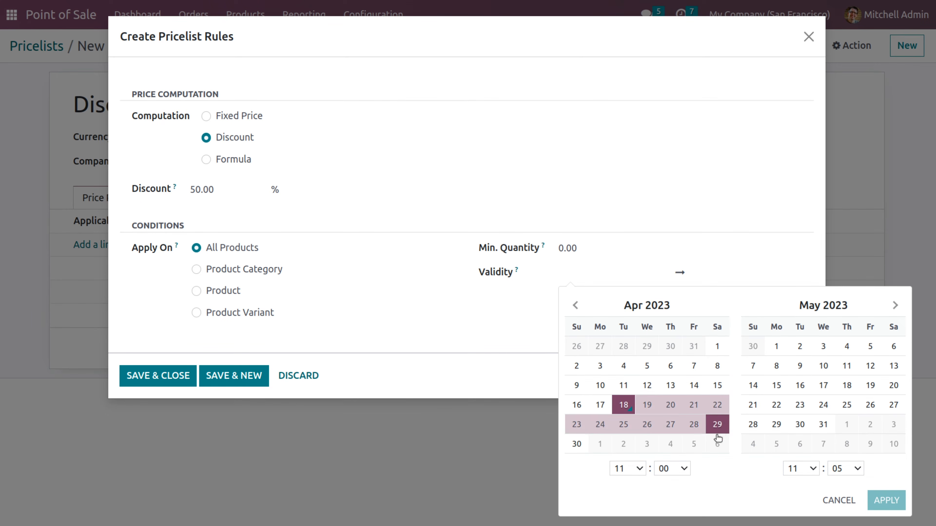
click(570, 440)
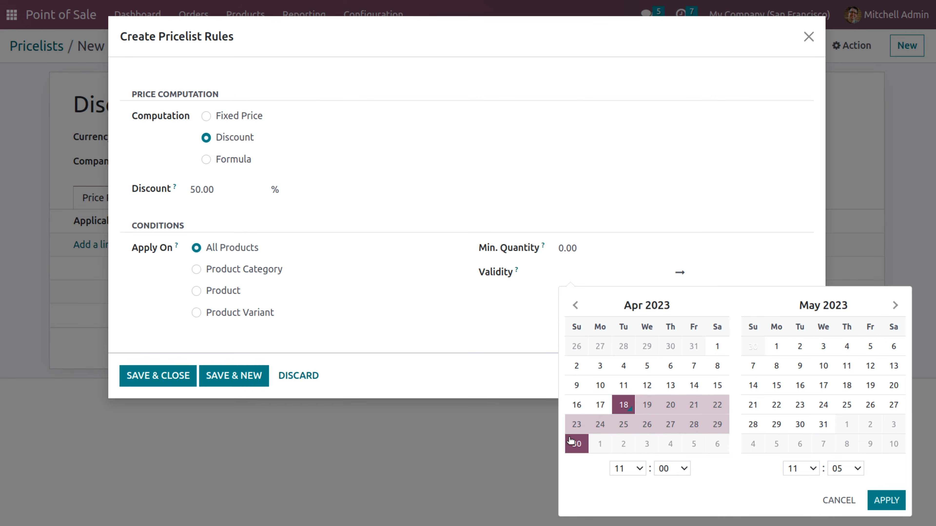
click(896, 506)
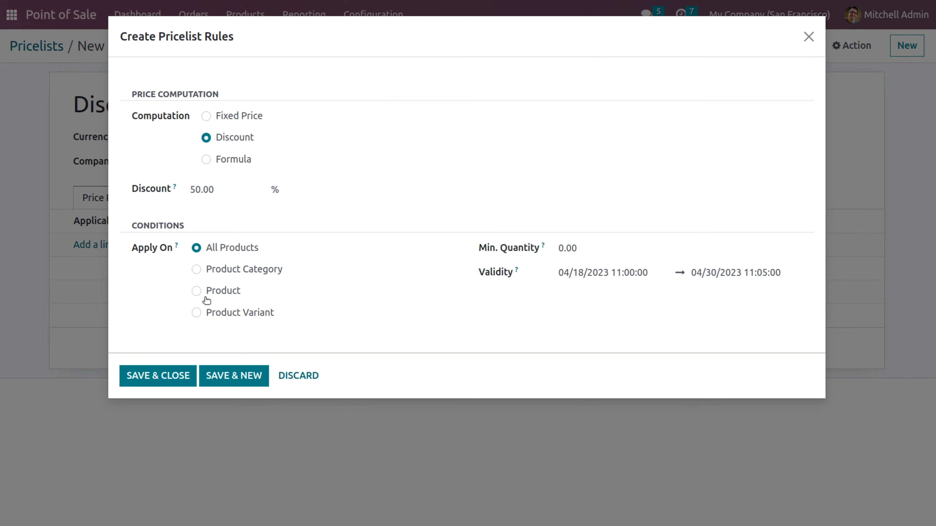
click(156, 376)
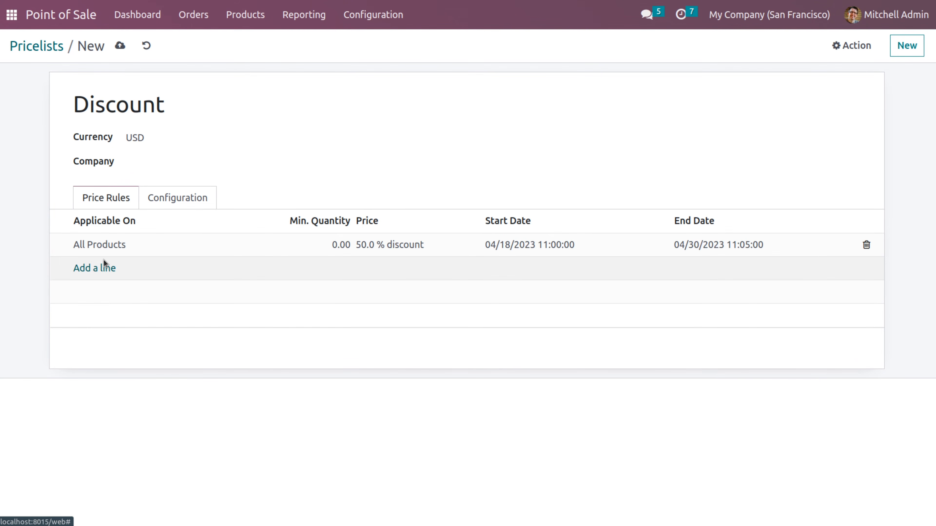
- Add a second price rule giving a 5% discount on the product Cabinet with Doors, and save the pricelist
click(94, 268)
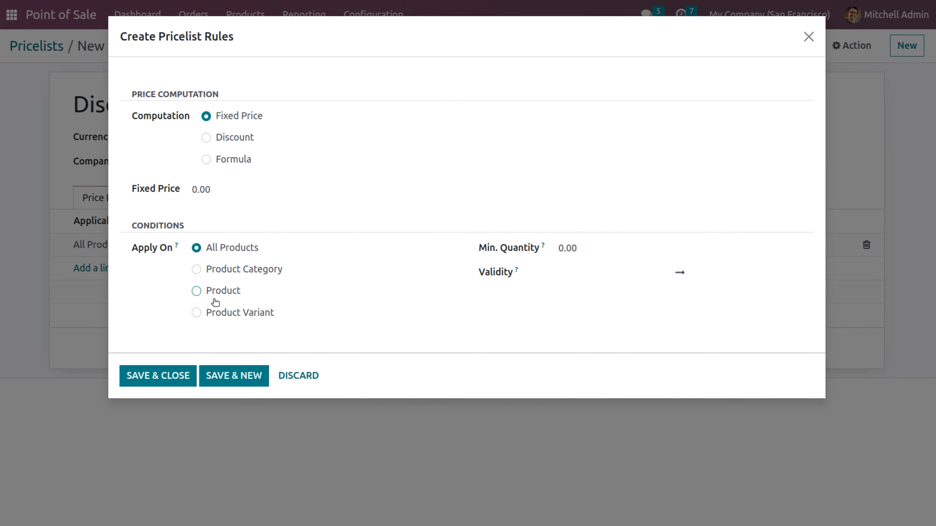
click(196, 291)
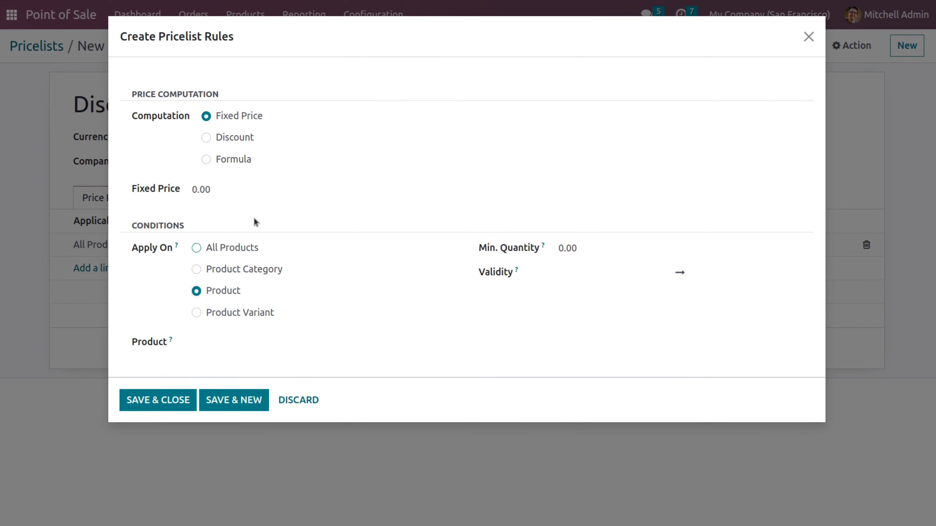
click(208, 138)
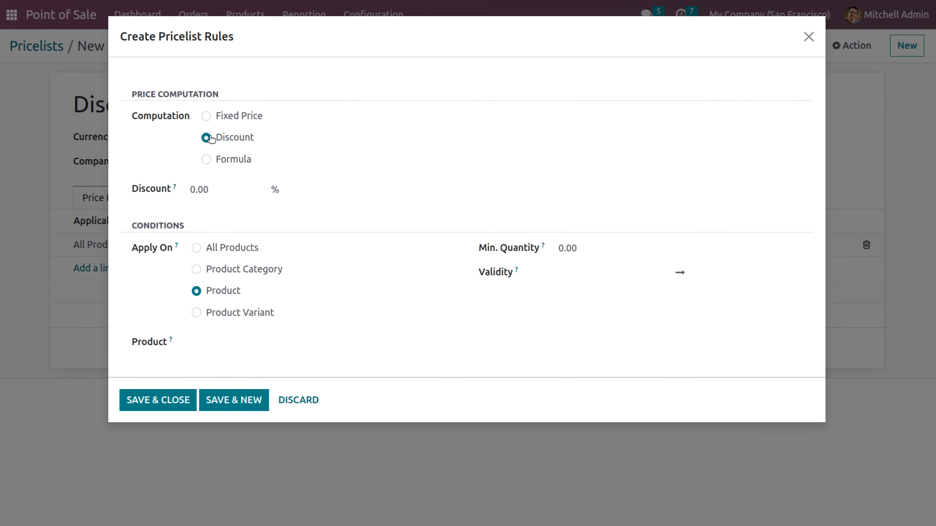
click(215, 194)
text(5)
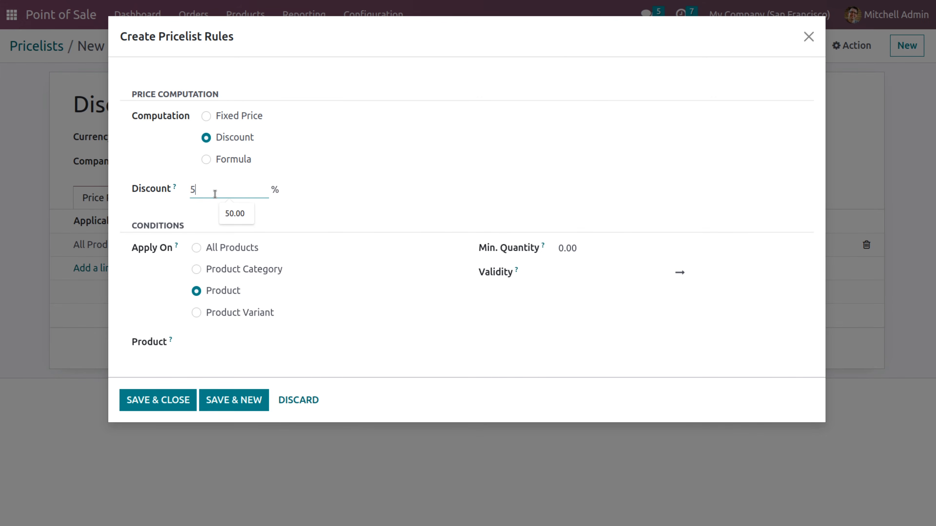
click(218, 350)
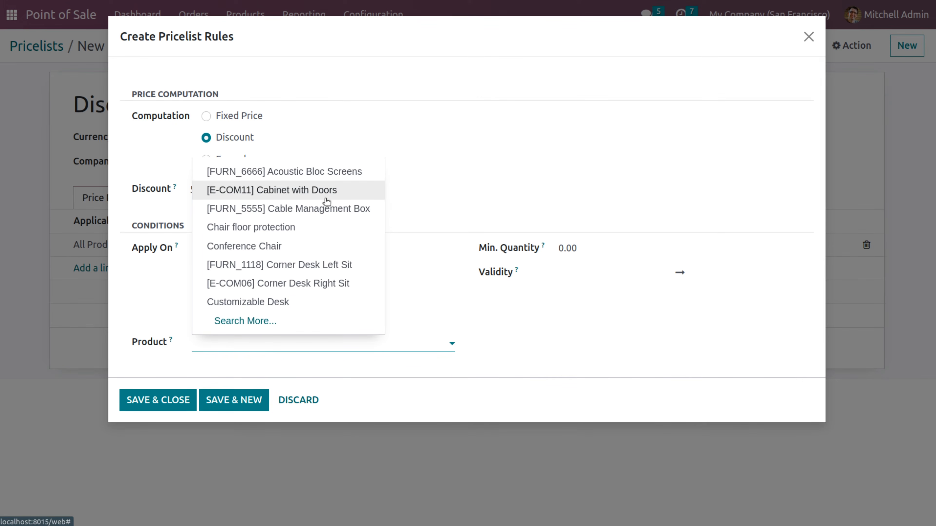
click(329, 193)
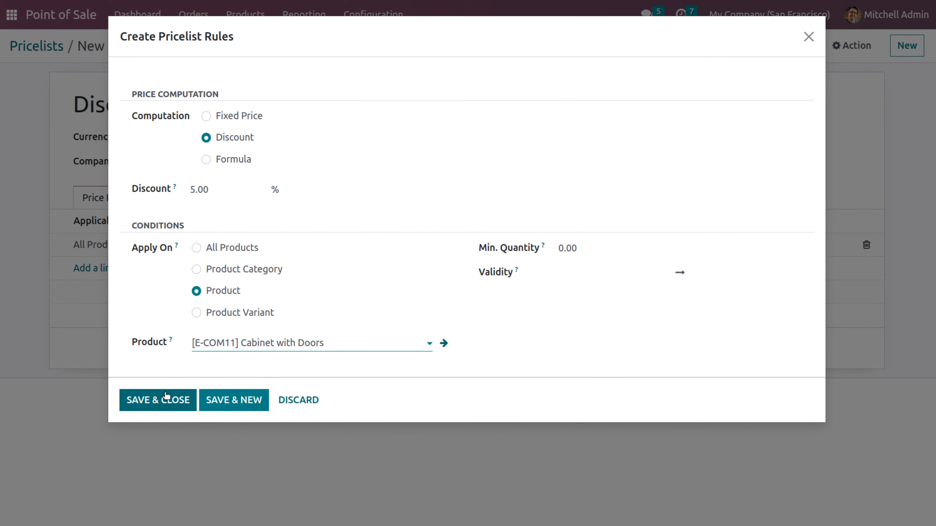
click(165, 400)
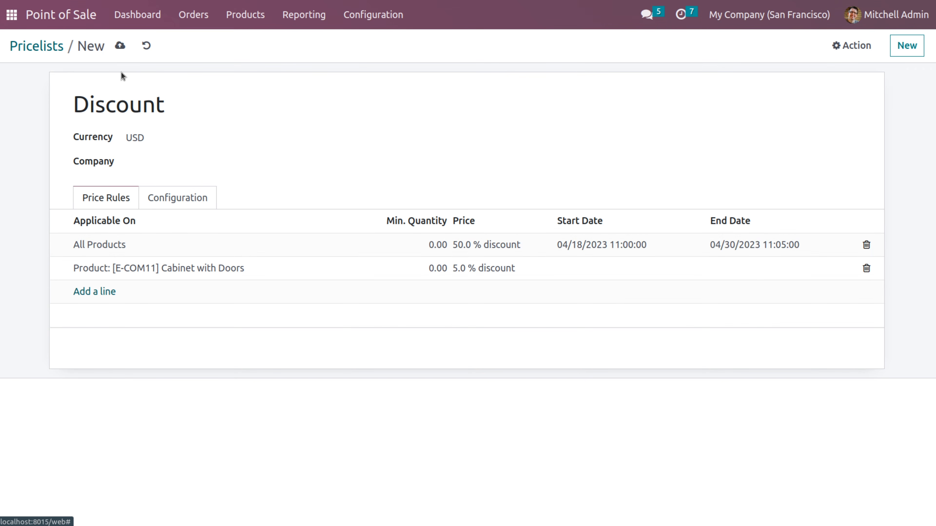
click(120, 46)
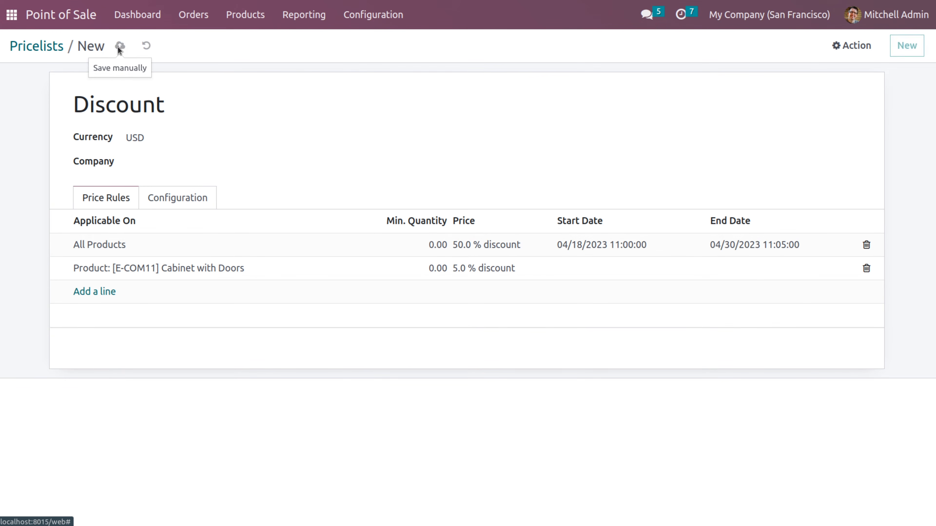
- Add Discount (USD) to the Shop's available pricelists in the Point of Sale settings and save
click(376, 15)
click(370, 44)
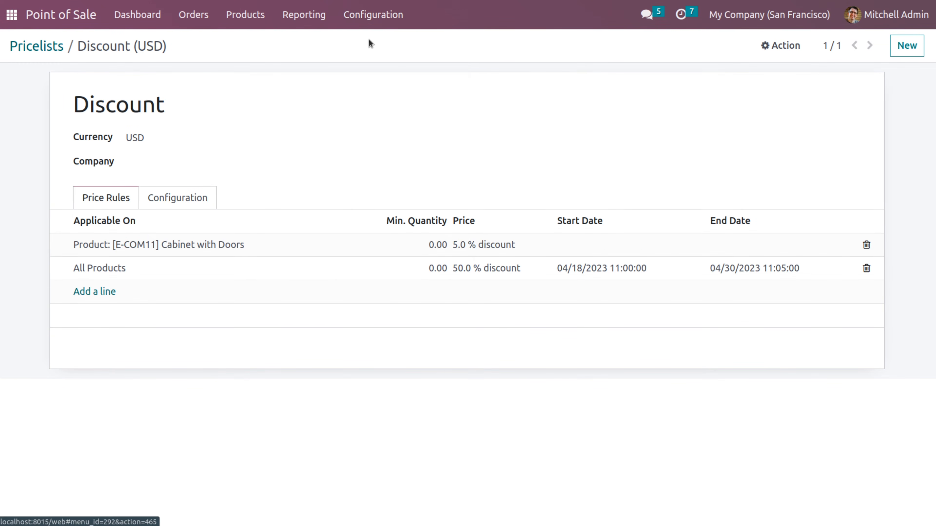
scroll(249, 390, down, 6)
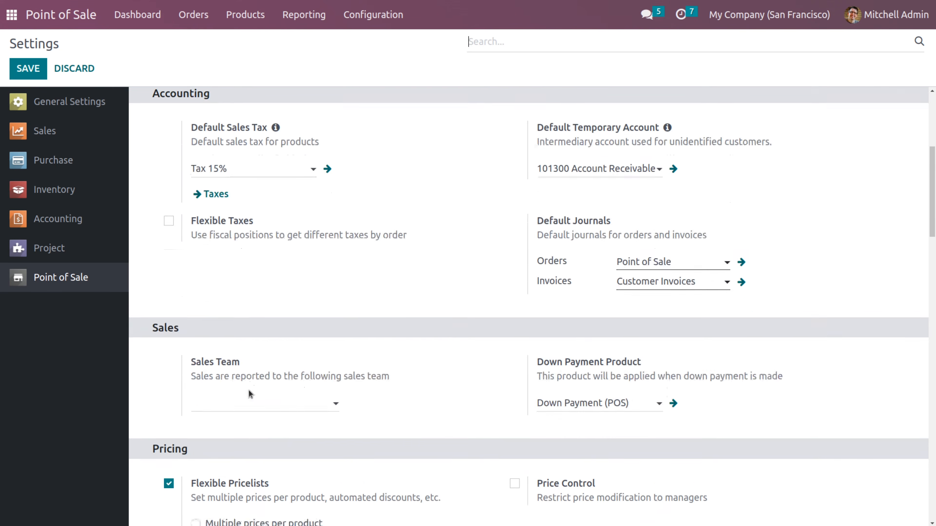
scroll(250, 393, down, 5)
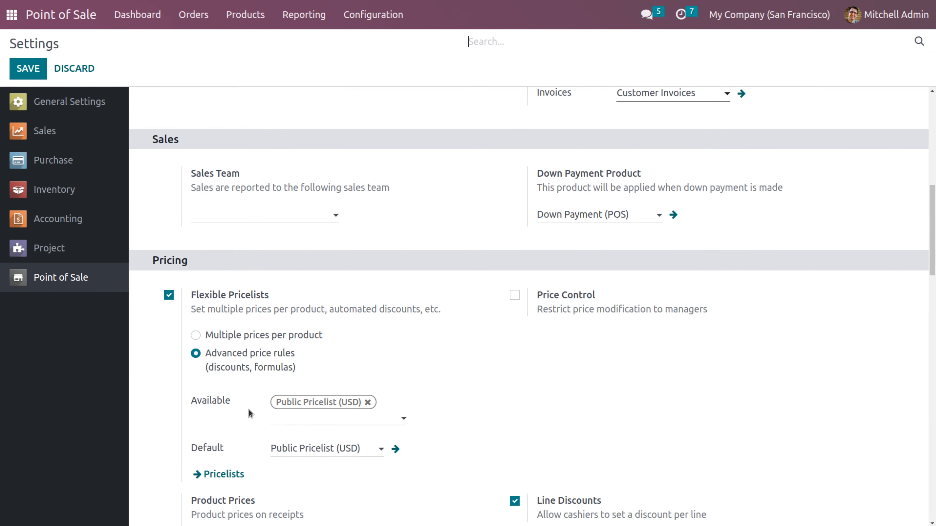
click(286, 421)
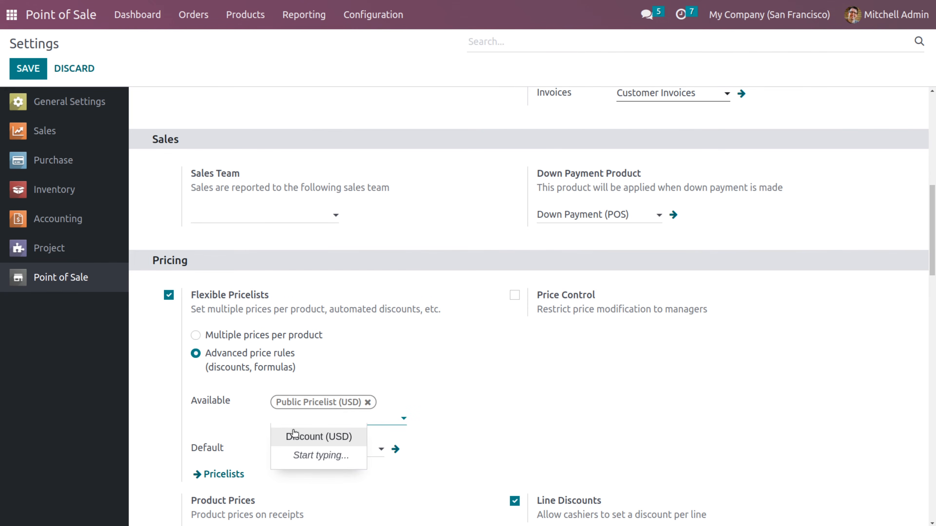
click(305, 445)
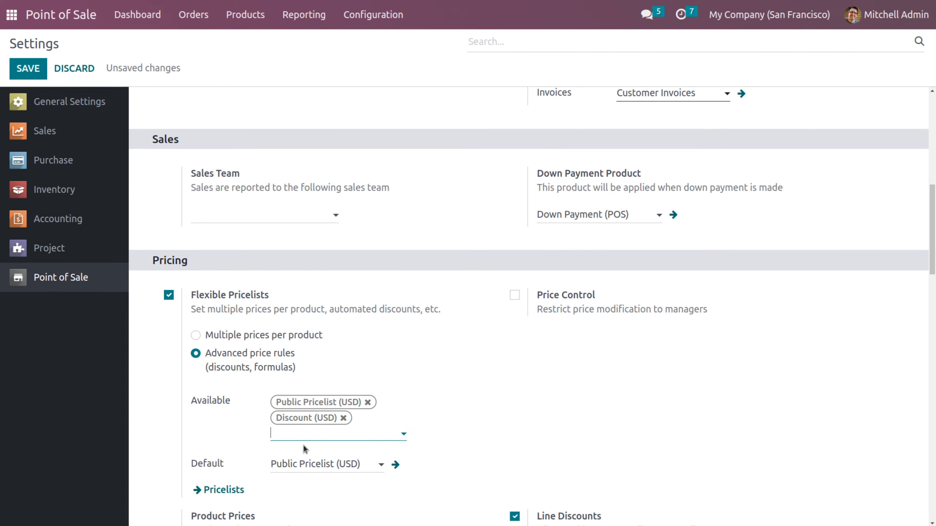
click(28, 69)
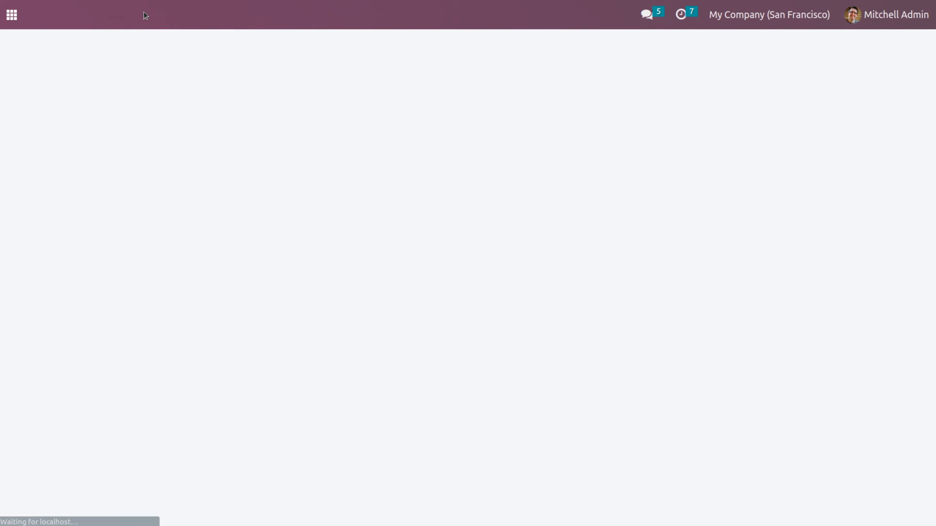
- Start a new session for the Shop from the dashboard with an opening cash of 1000
click(142, 23)
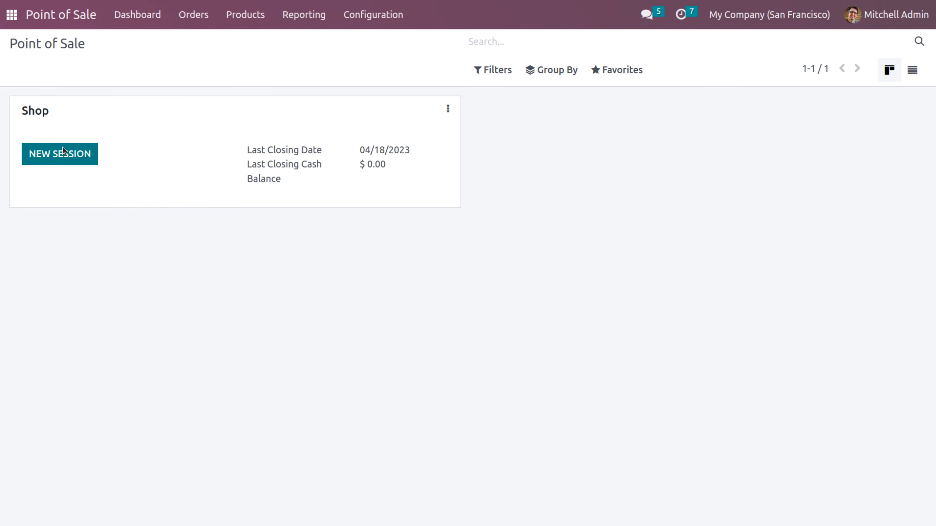
click(62, 151)
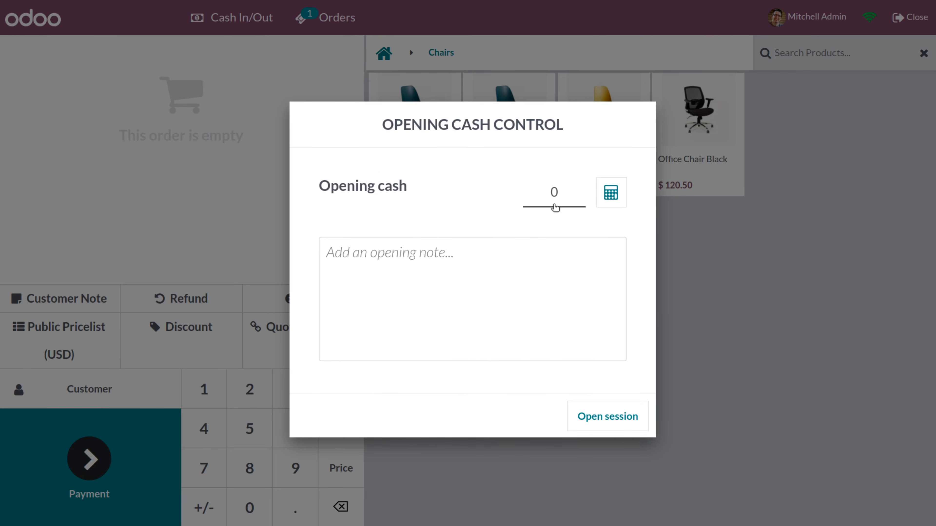
click(555, 208)
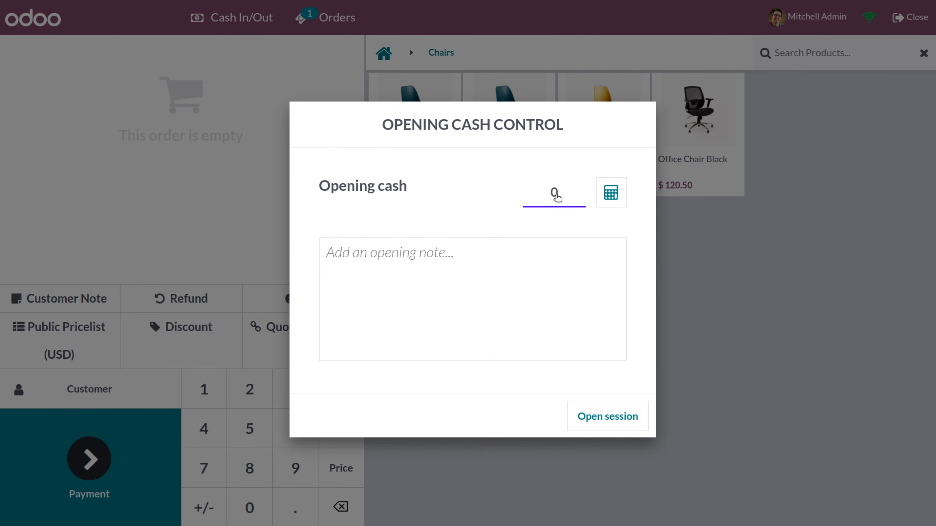
text(1000)
click(620, 421)
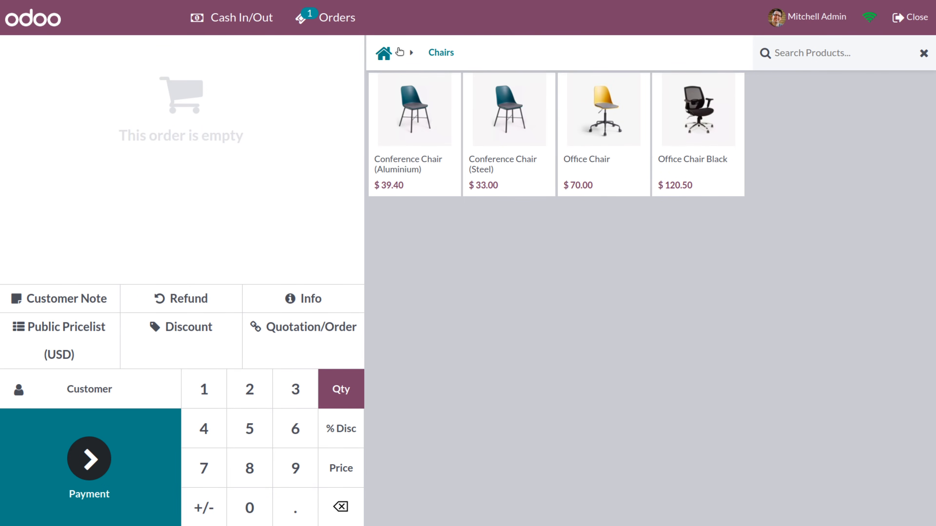
- From the full product list, add Acoustic Bloc Screens, Customizable Desk (Custom, White) and Office Chair Black to the order
click(385, 54)
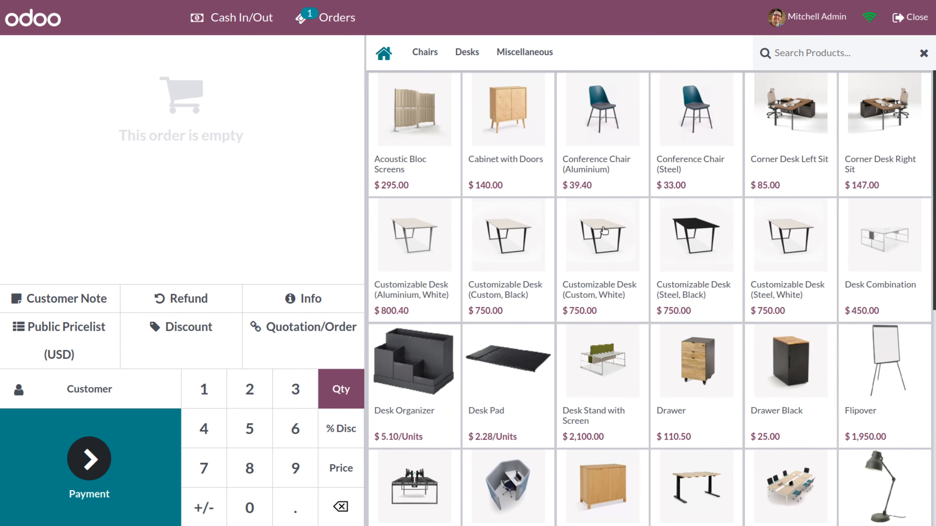
click(422, 121)
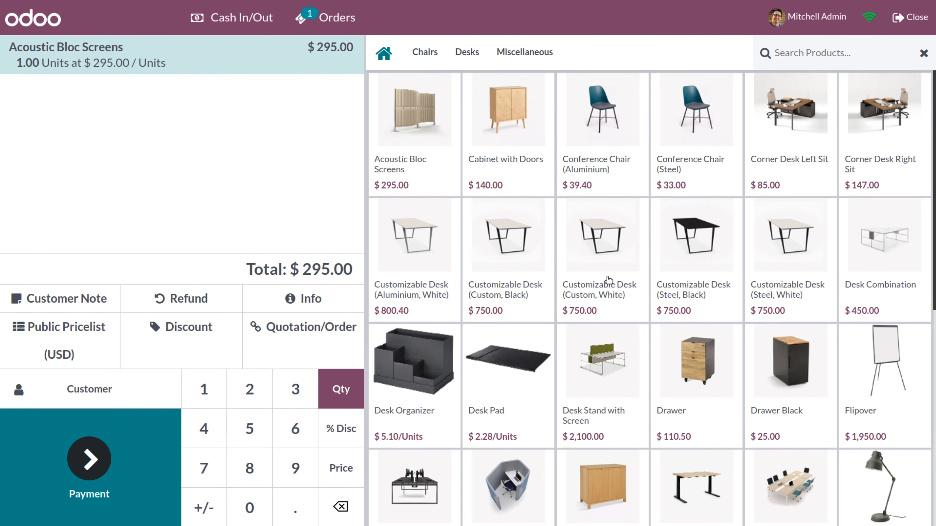
click(608, 285)
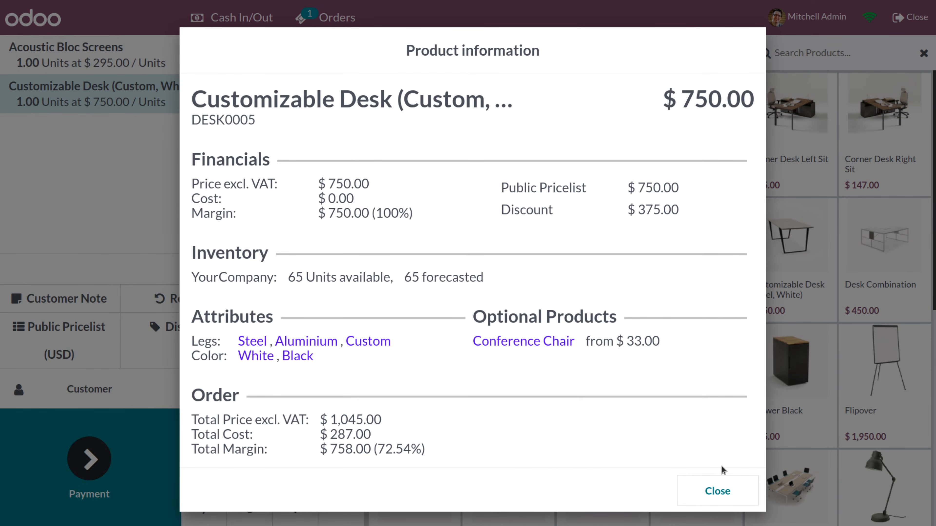
click(716, 492)
scroll(885, 423, down, 10)
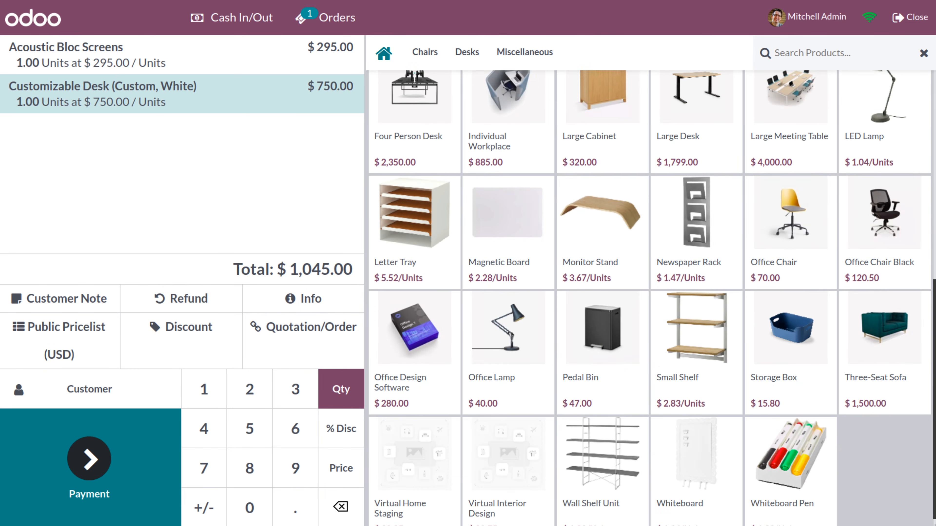
click(884, 261)
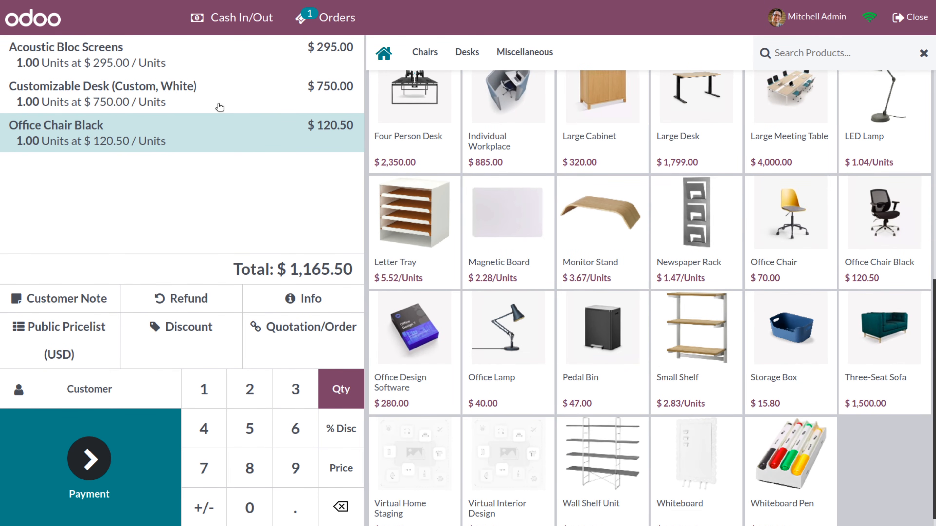
- Apply the Discount pricelist to the three-product order and validate its full payment in cash
click(88, 347)
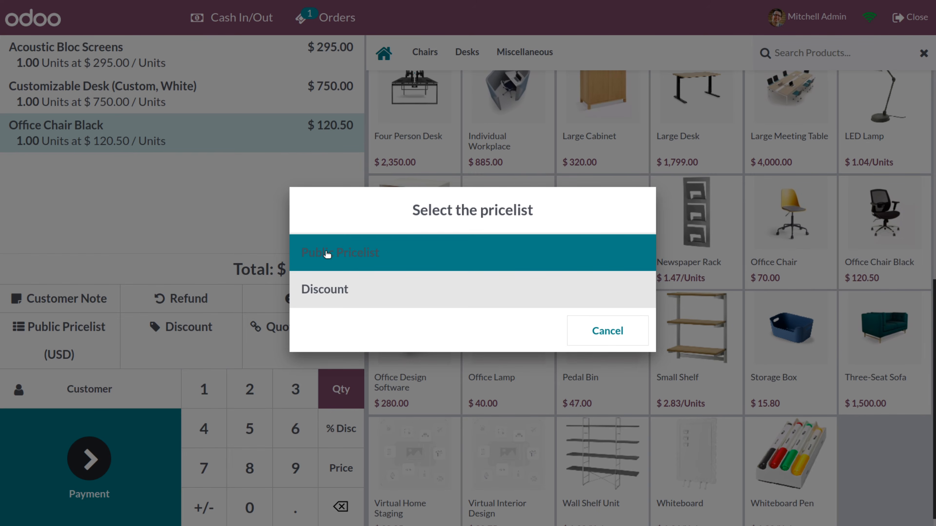
click(338, 299)
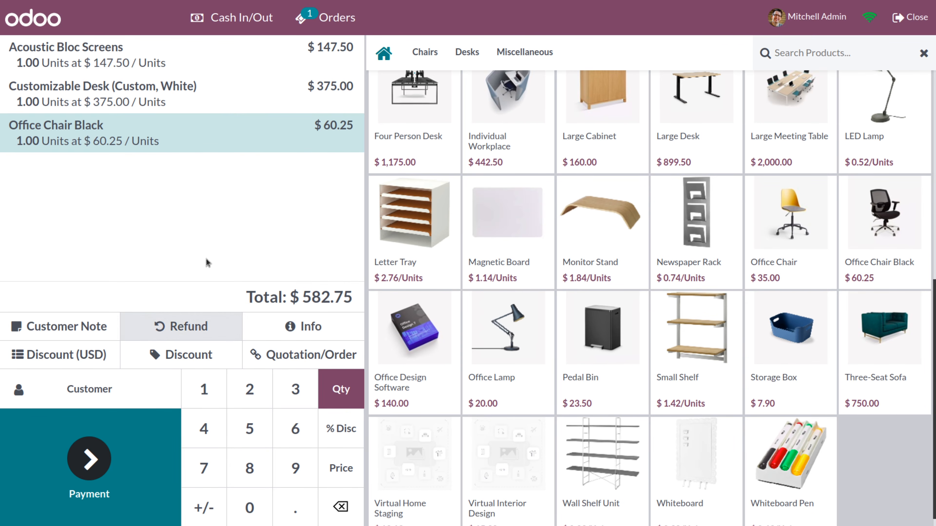
click(97, 476)
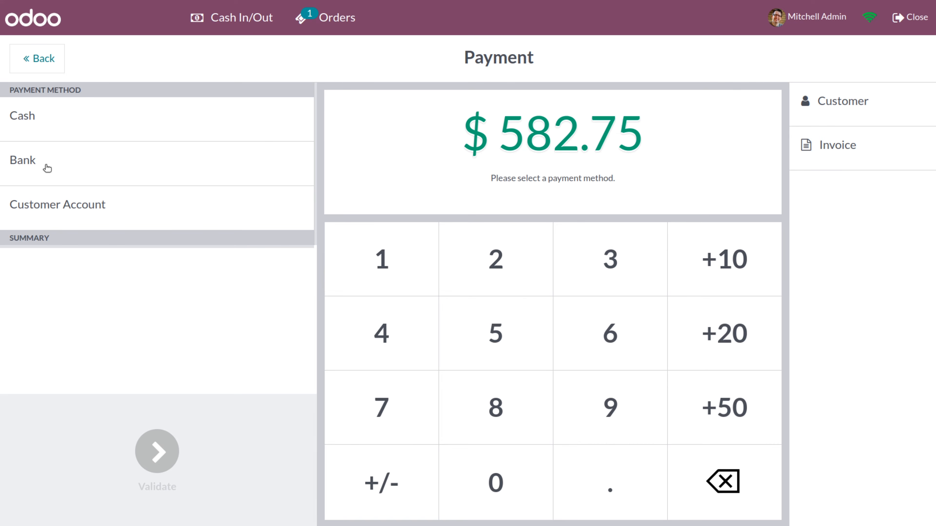
click(47, 123)
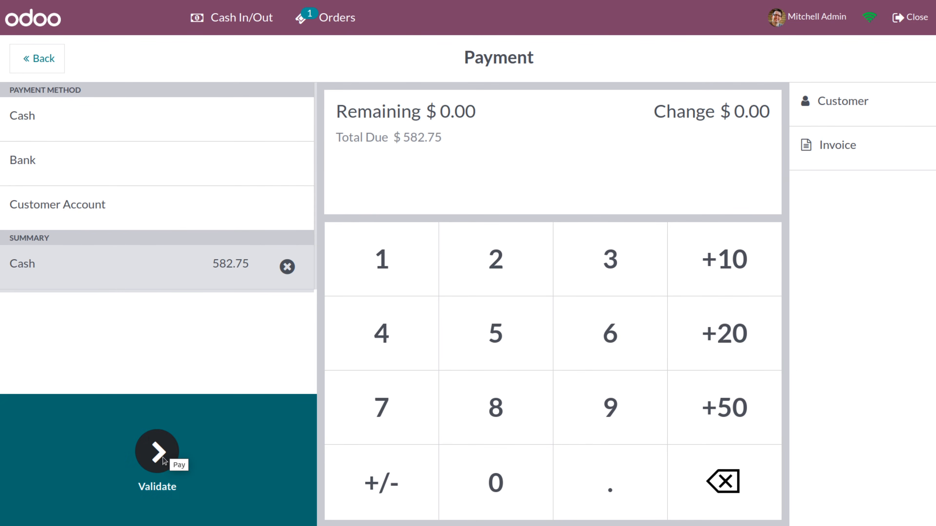
click(157, 452)
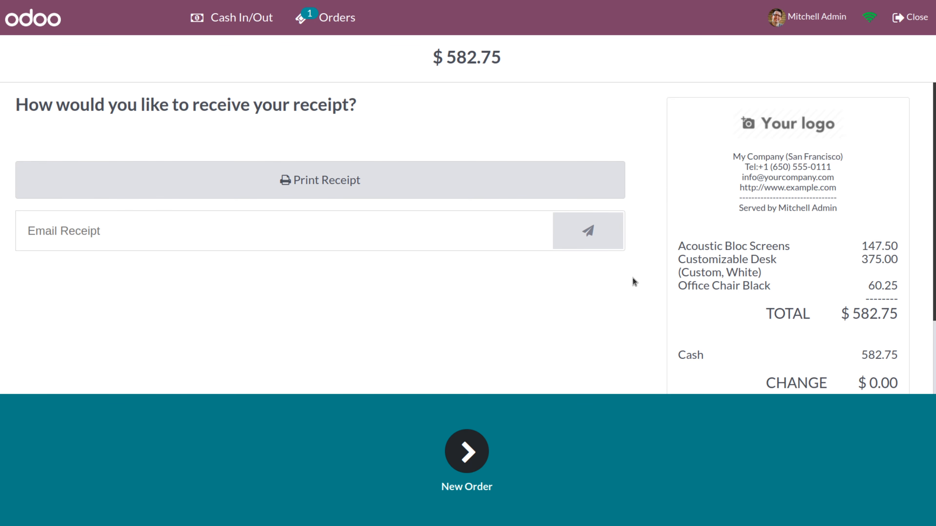
- Start a new order with one Cabinet with Doors and apply the Discount pricelist to it
click(467, 452)
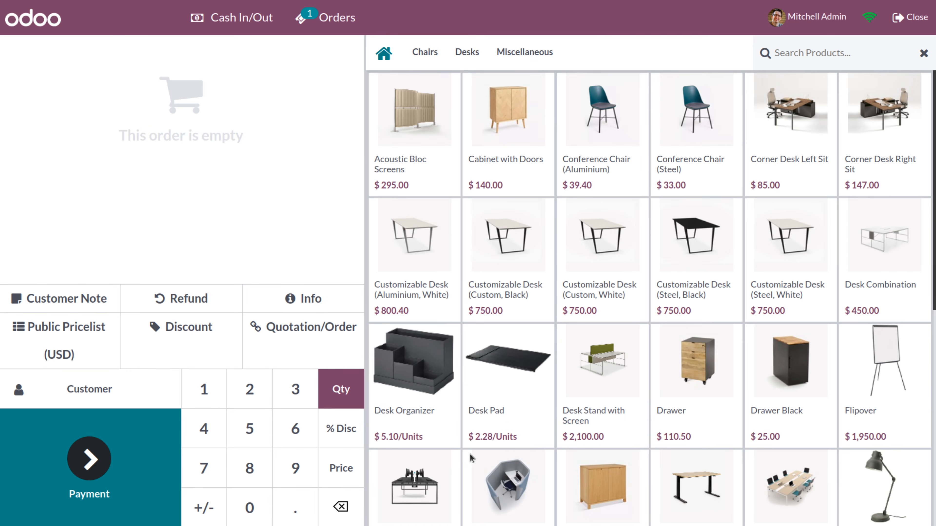
click(521, 145)
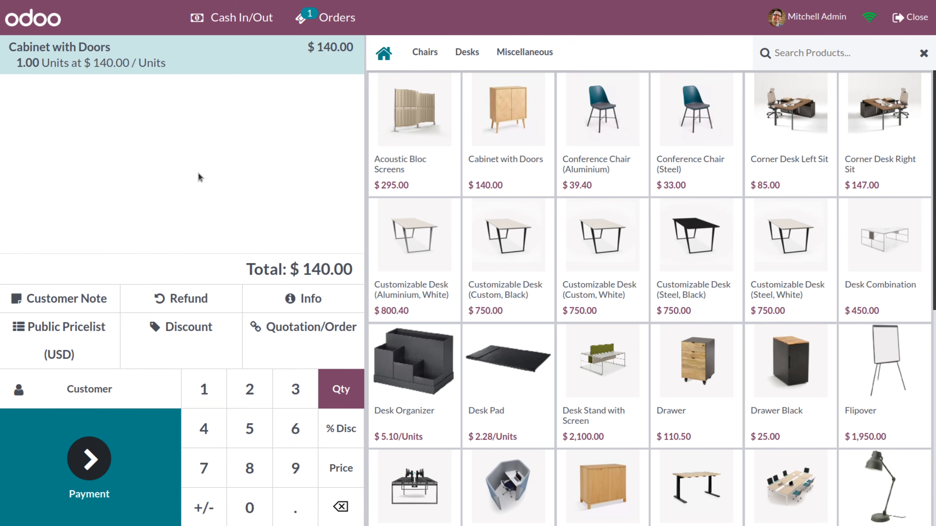
click(74, 334)
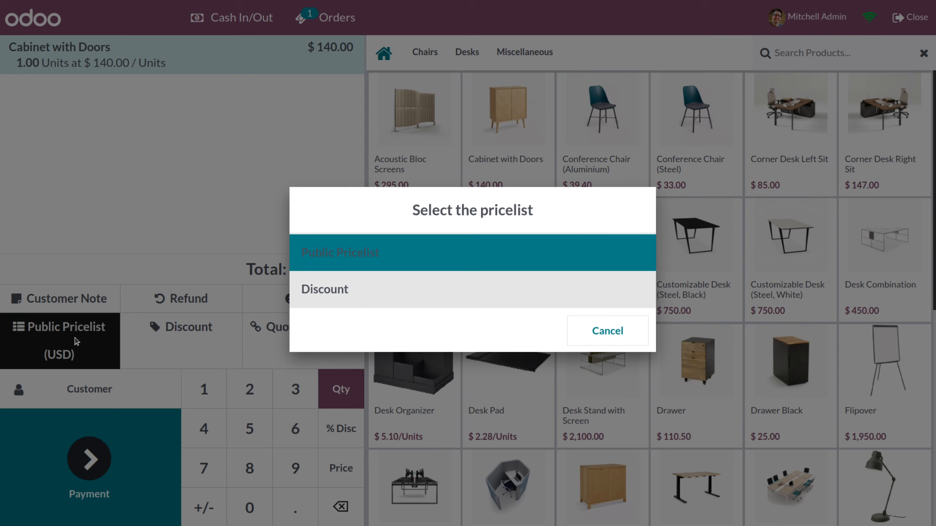
click(324, 290)
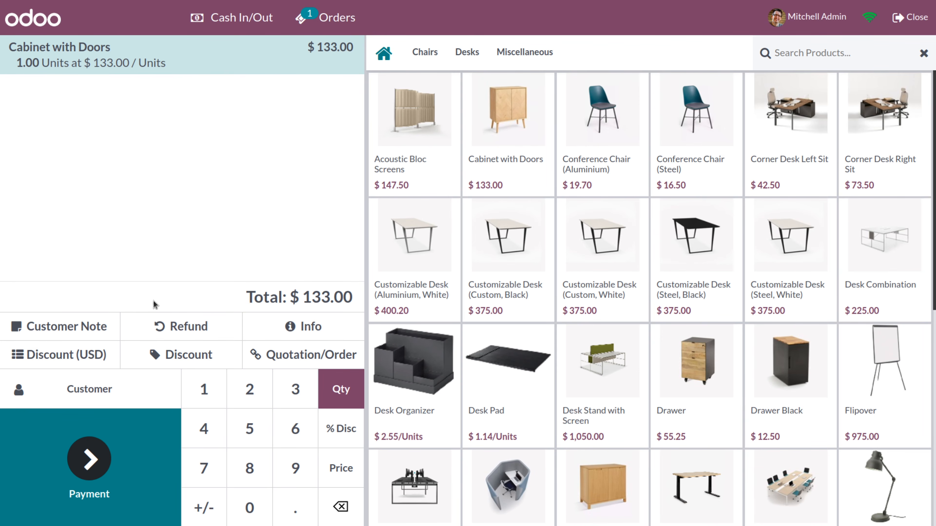
- Pay the Cabinet with Doors order in full with the Bank method and validate it
click(96, 458)
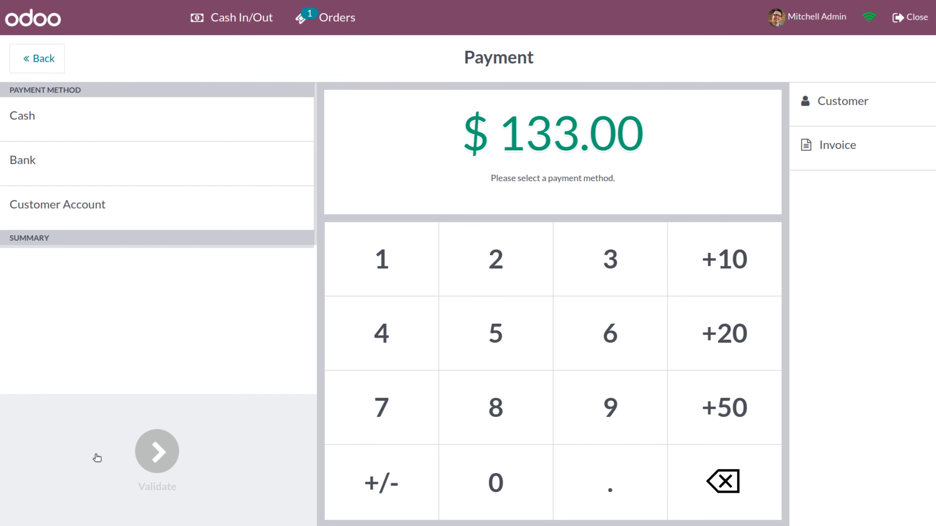
click(132, 176)
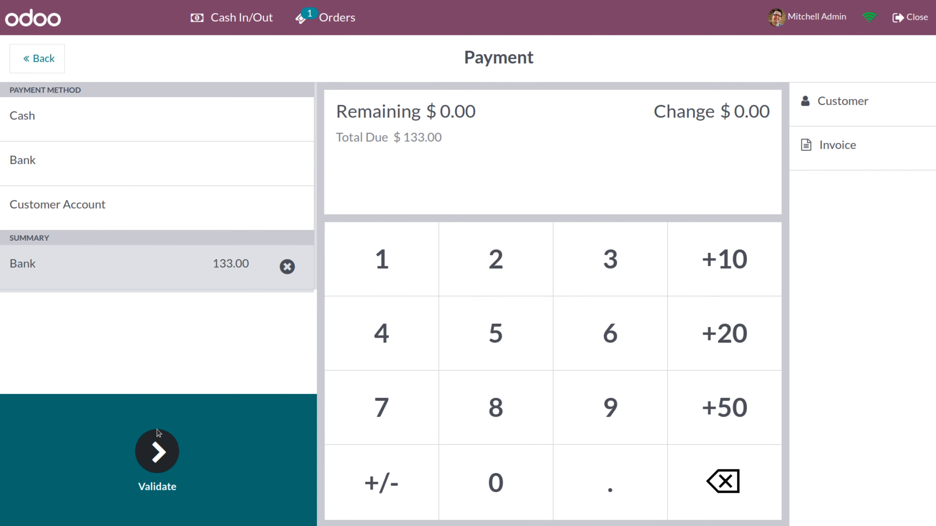
click(157, 437)
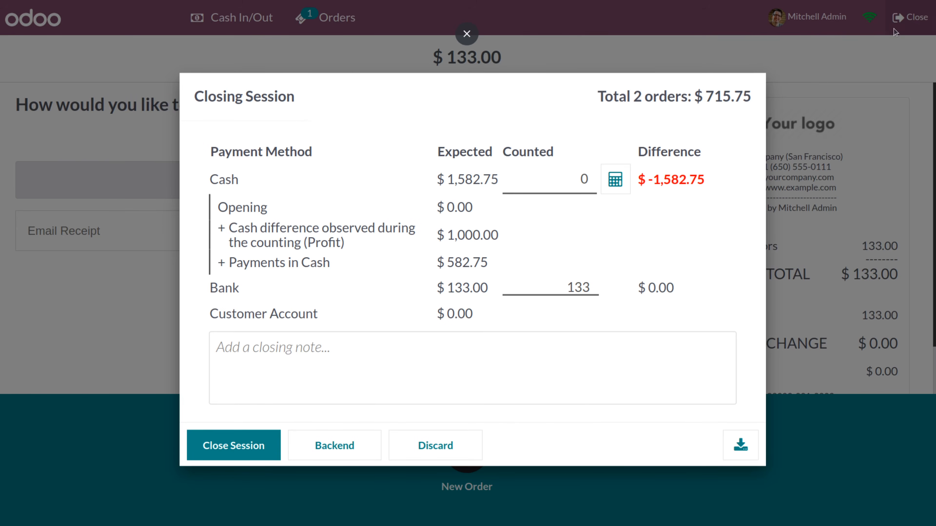
- Close the Shop session, accepting the payments difference to be posted as a profit/loss entry
click(898, 17)
click(238, 450)
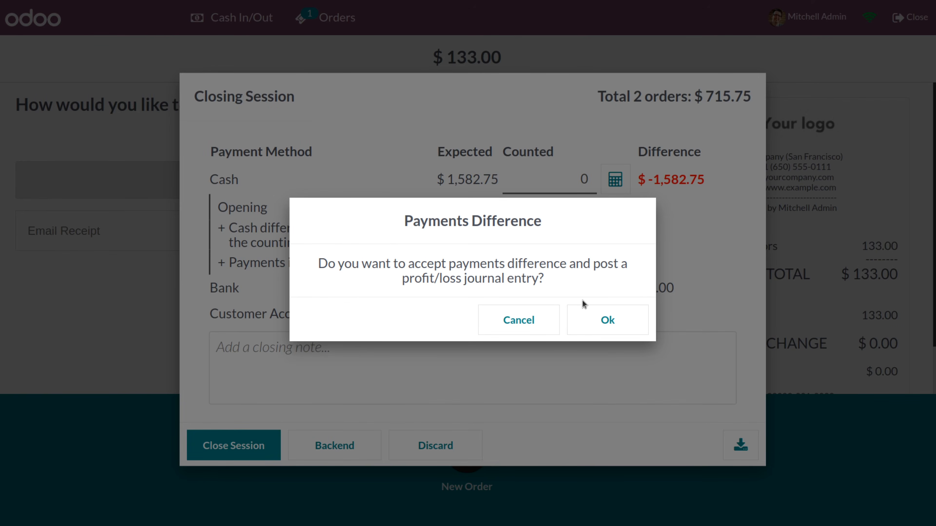
click(586, 313)
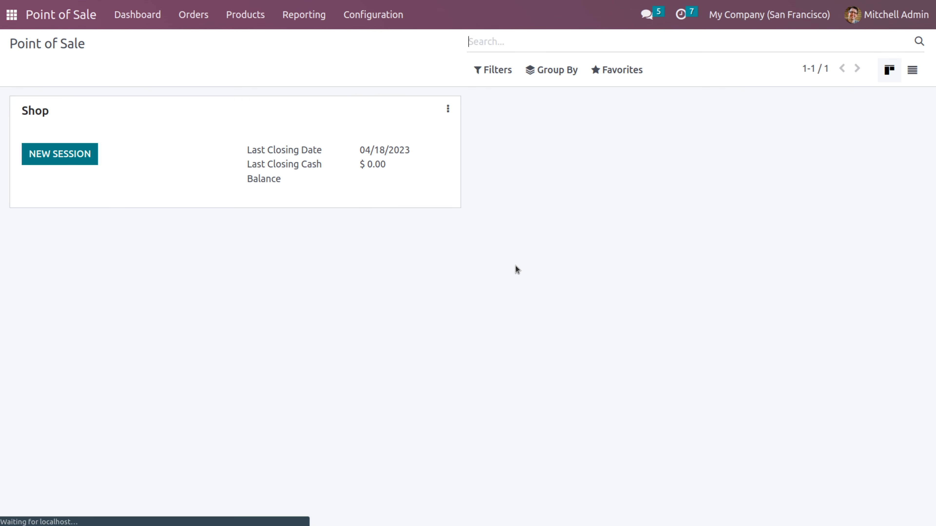
- Open the newest order in the Point of Sale orders list and examine its product lines and pickings
click(195, 16)
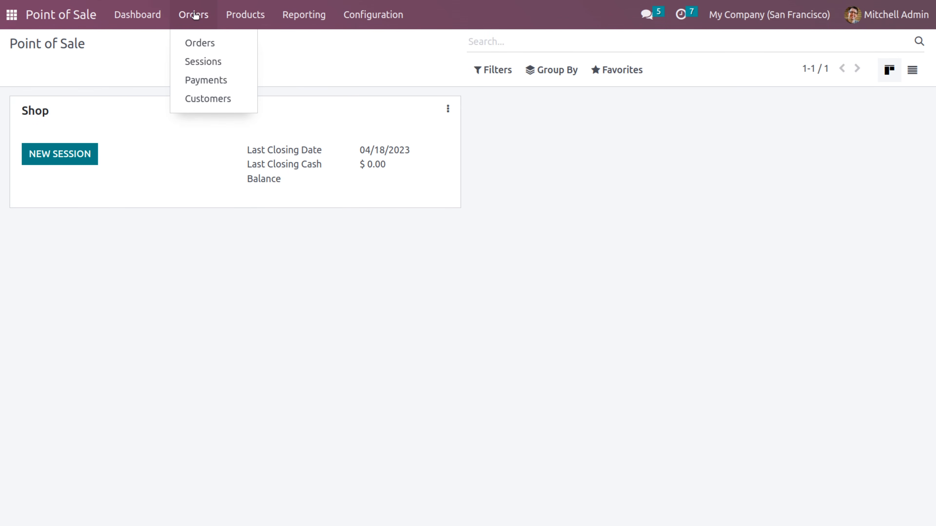
click(201, 43)
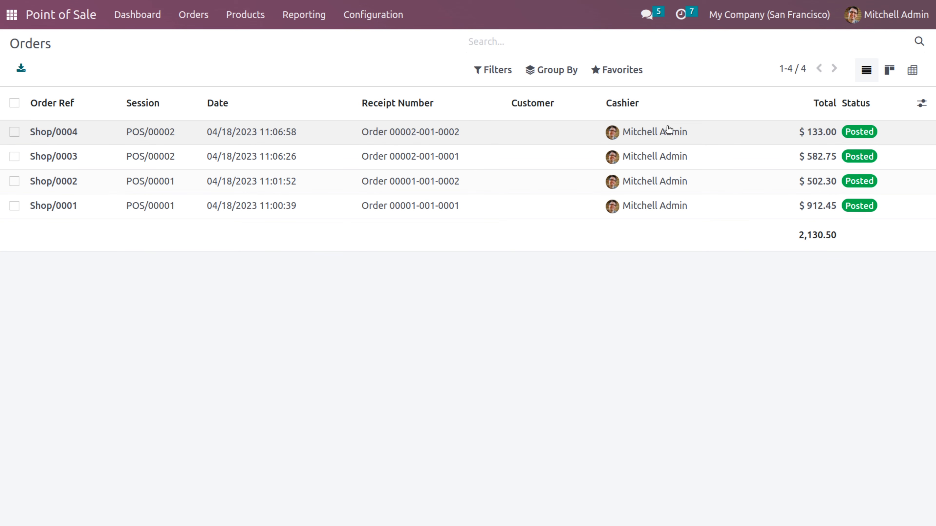
click(680, 134)
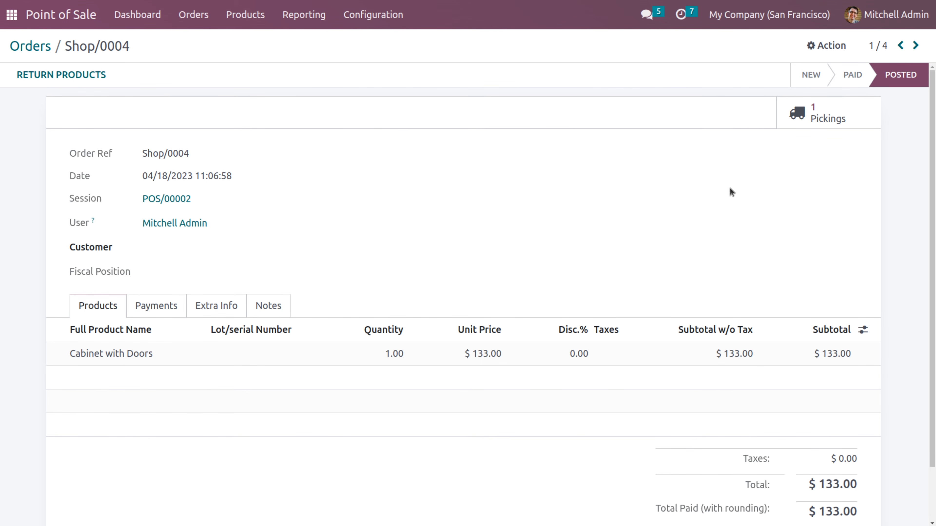
click(799, 121)
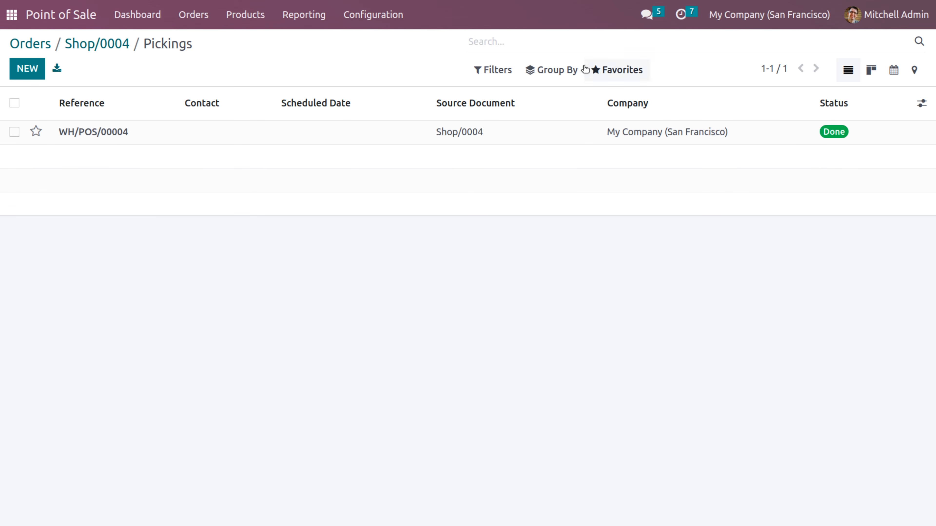
click(103, 45)
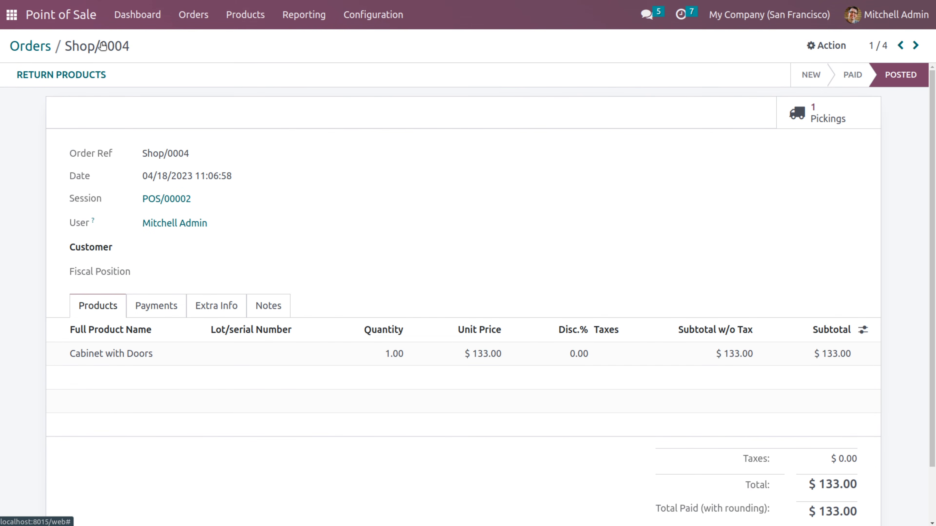
click(199, 20)
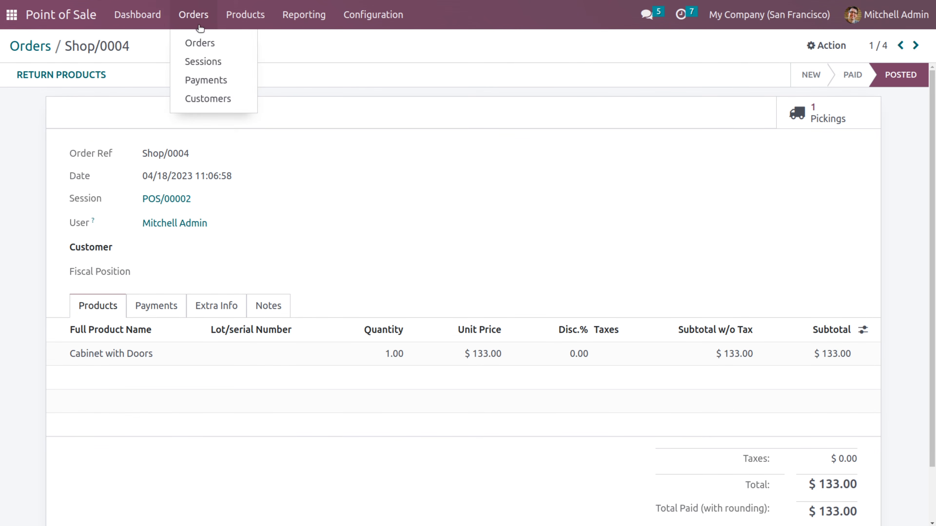
click(836, 124)
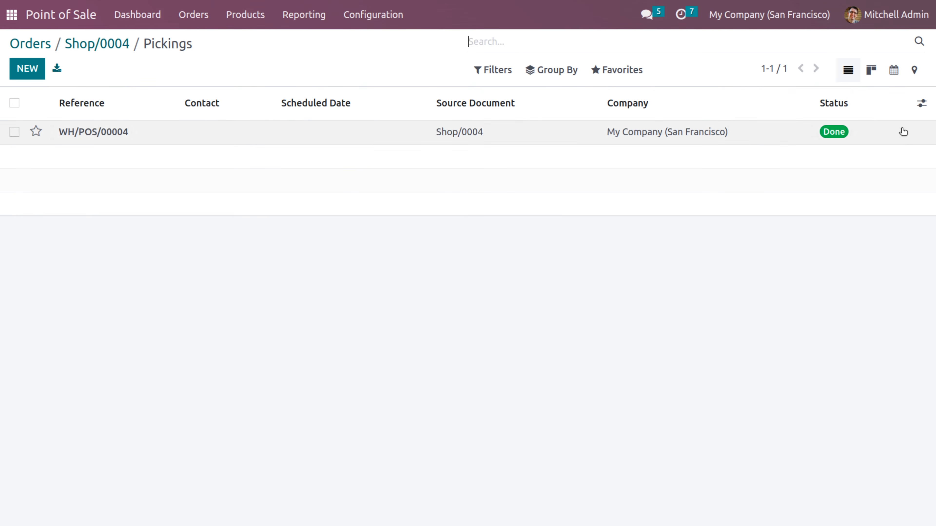
- Open the most recent Point of Sale session, review its details and orders, and return to the session record
click(191, 23)
click(201, 64)
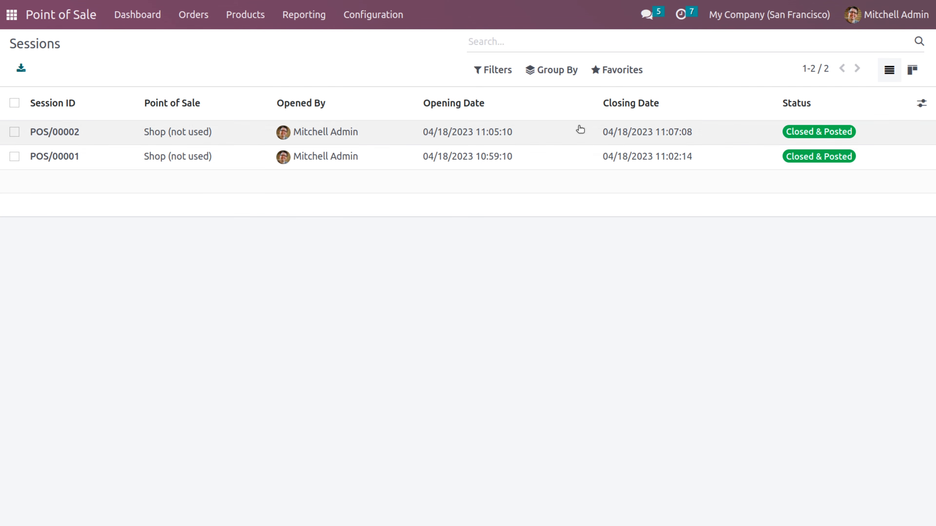
click(705, 133)
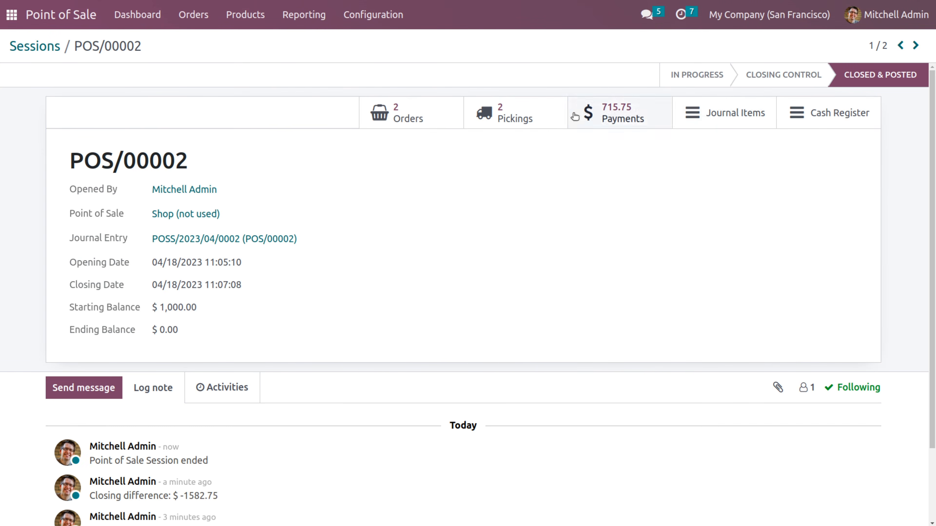
scroll(381, 309, down, 1)
scroll(381, 309, up, 1)
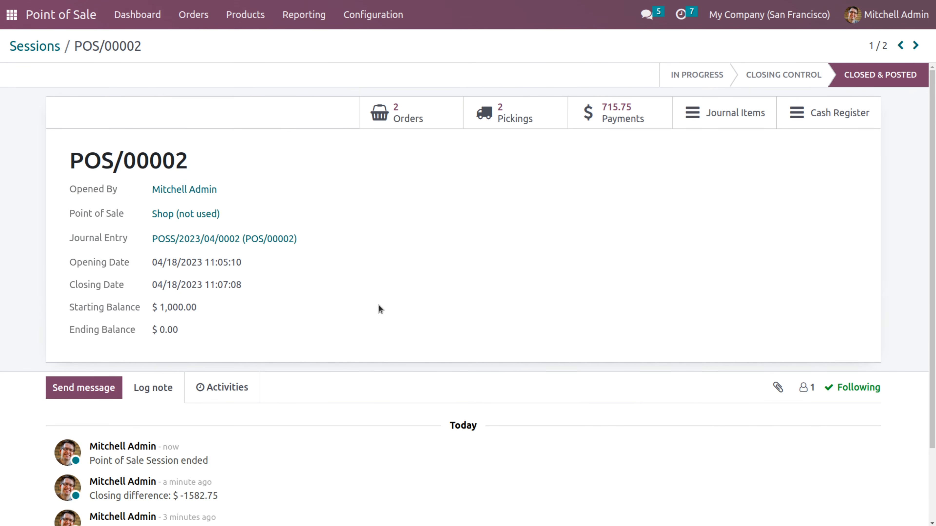
click(414, 118)
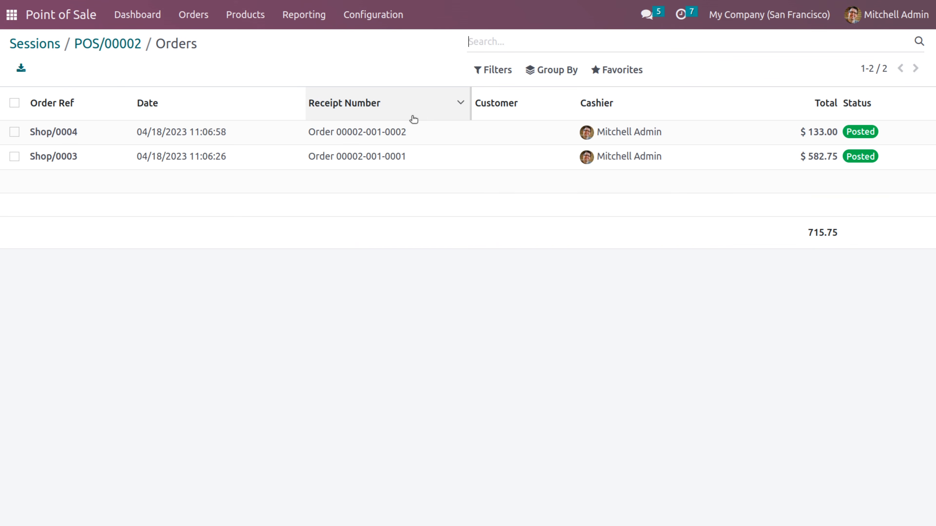
click(137, 43)
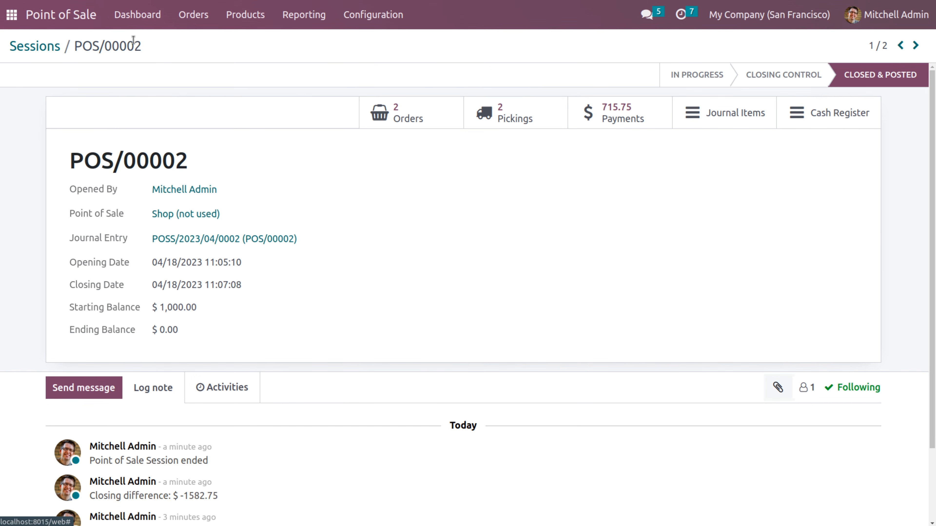
- Review the POS/00002 session's pickings and payments, expanding the Cash and Bank payment groups, and return to the session record
click(528, 119)
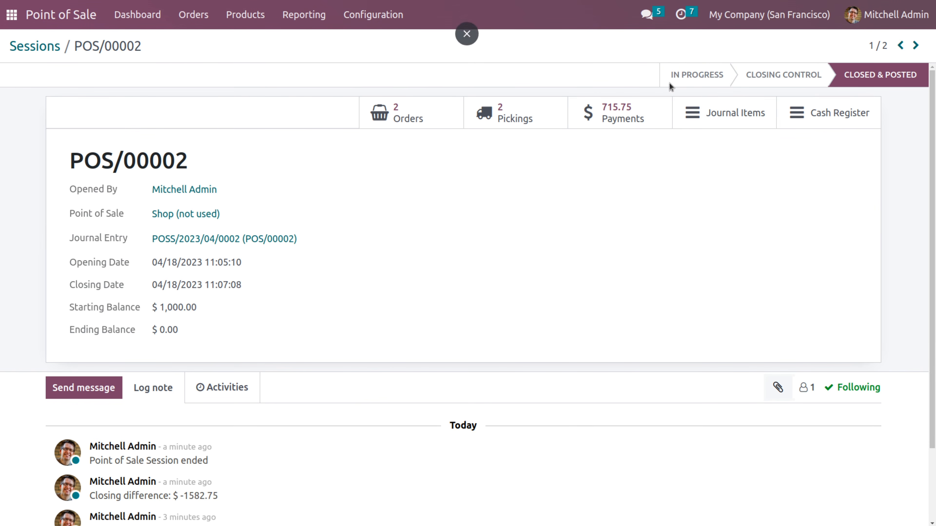
click(639, 128)
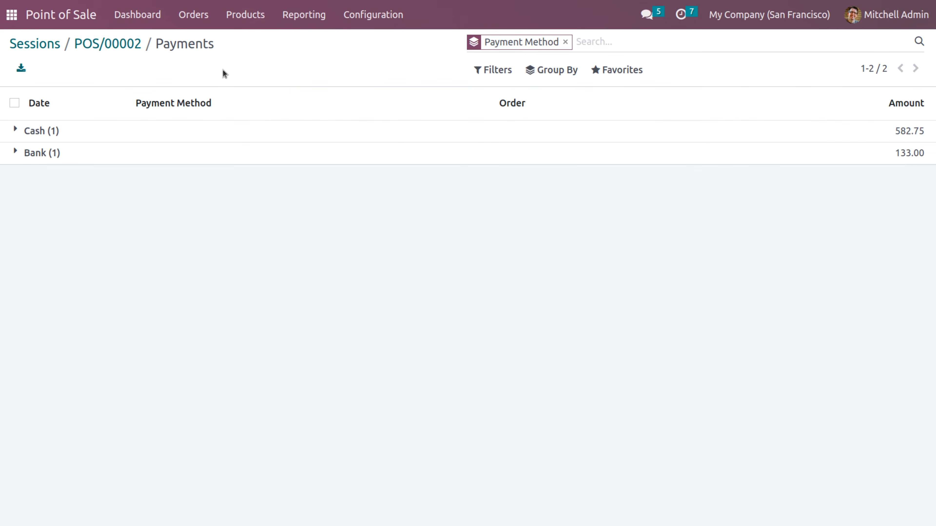
click(18, 132)
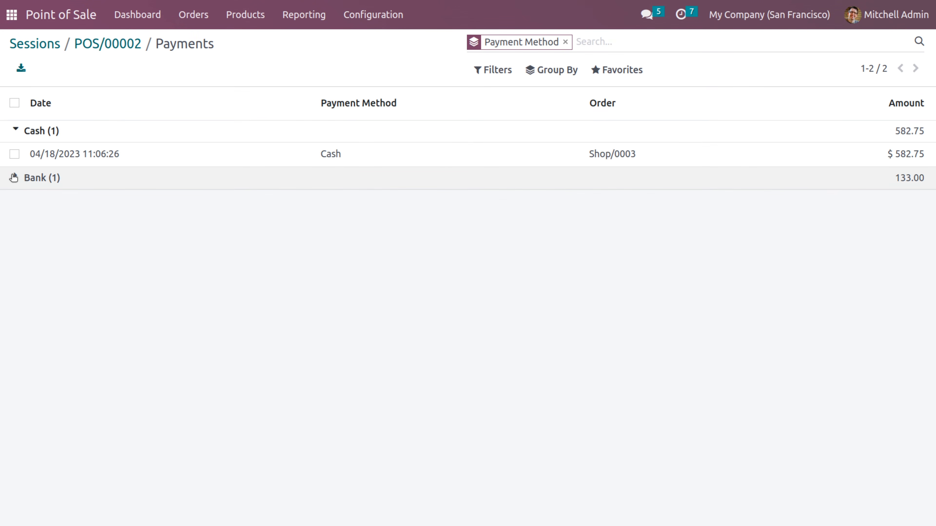
click(13, 178)
click(107, 43)
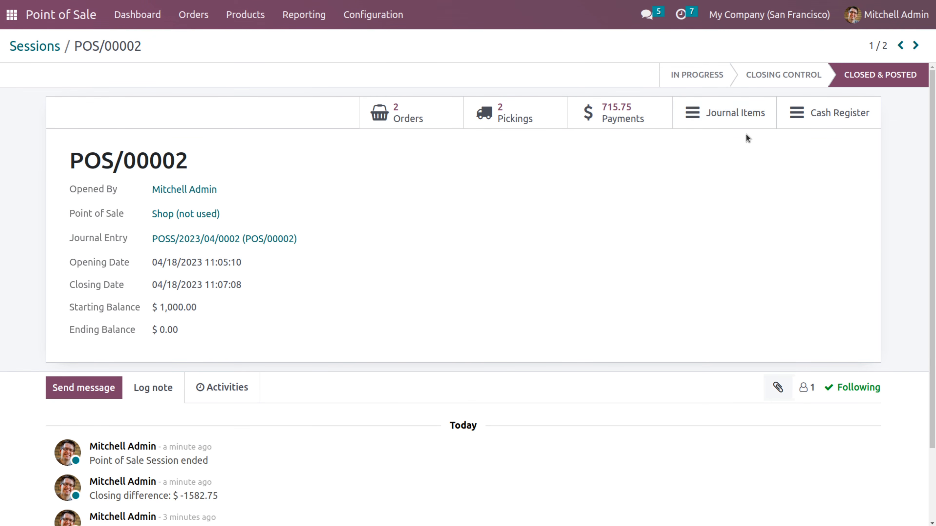
- Examine the POS/00002 session's journal items and cash register entries, and return to the Point of Sale dashboard
click(732, 114)
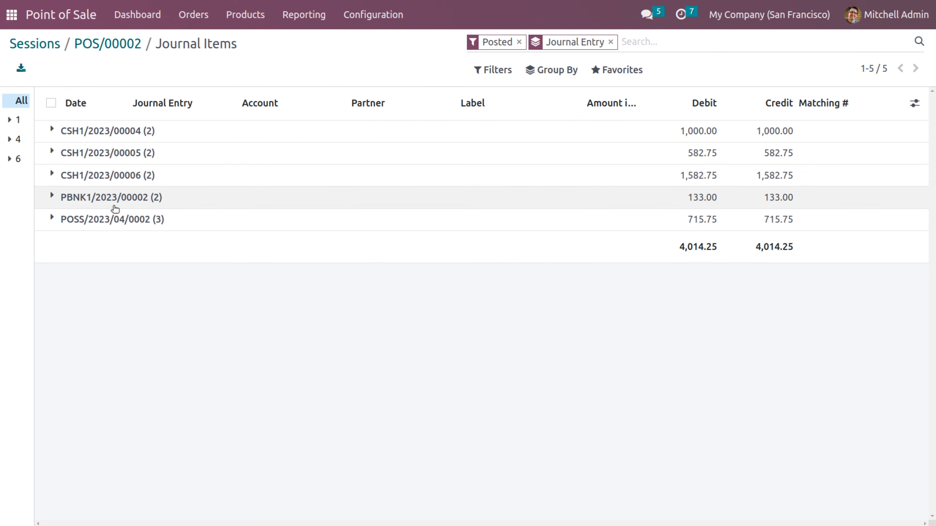
click(123, 43)
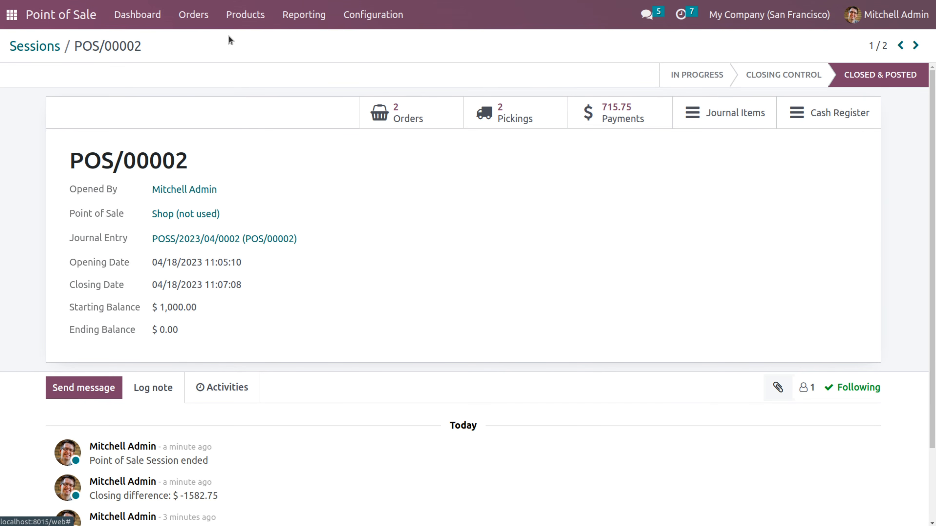
click(833, 114)
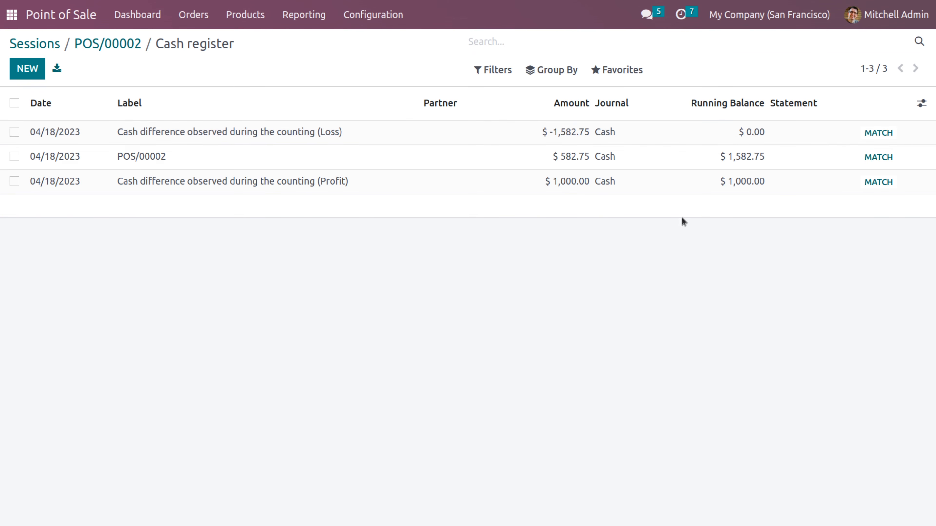
click(122, 43)
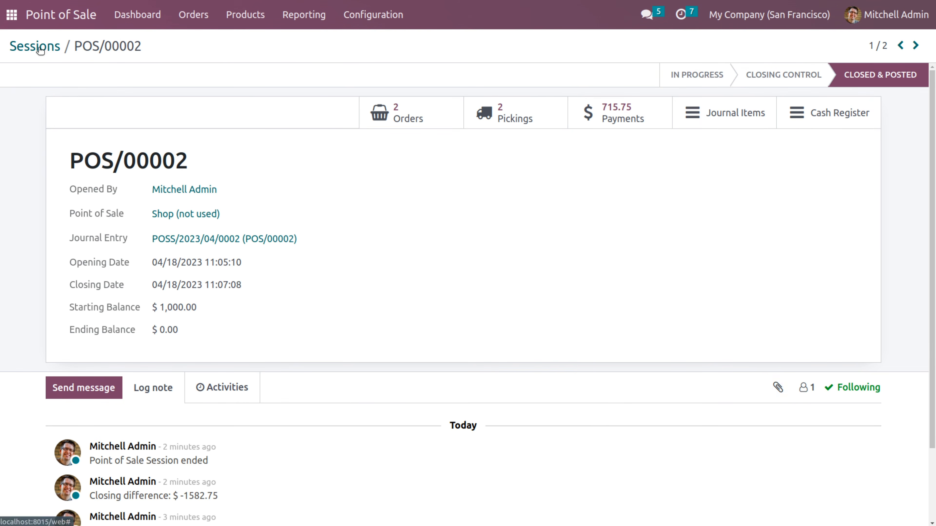
click(57, 49)
click(123, 8)
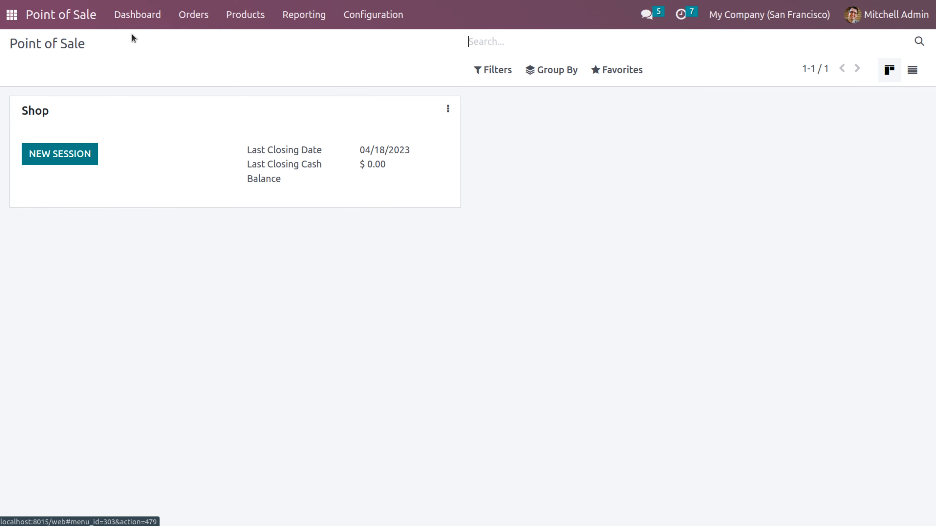